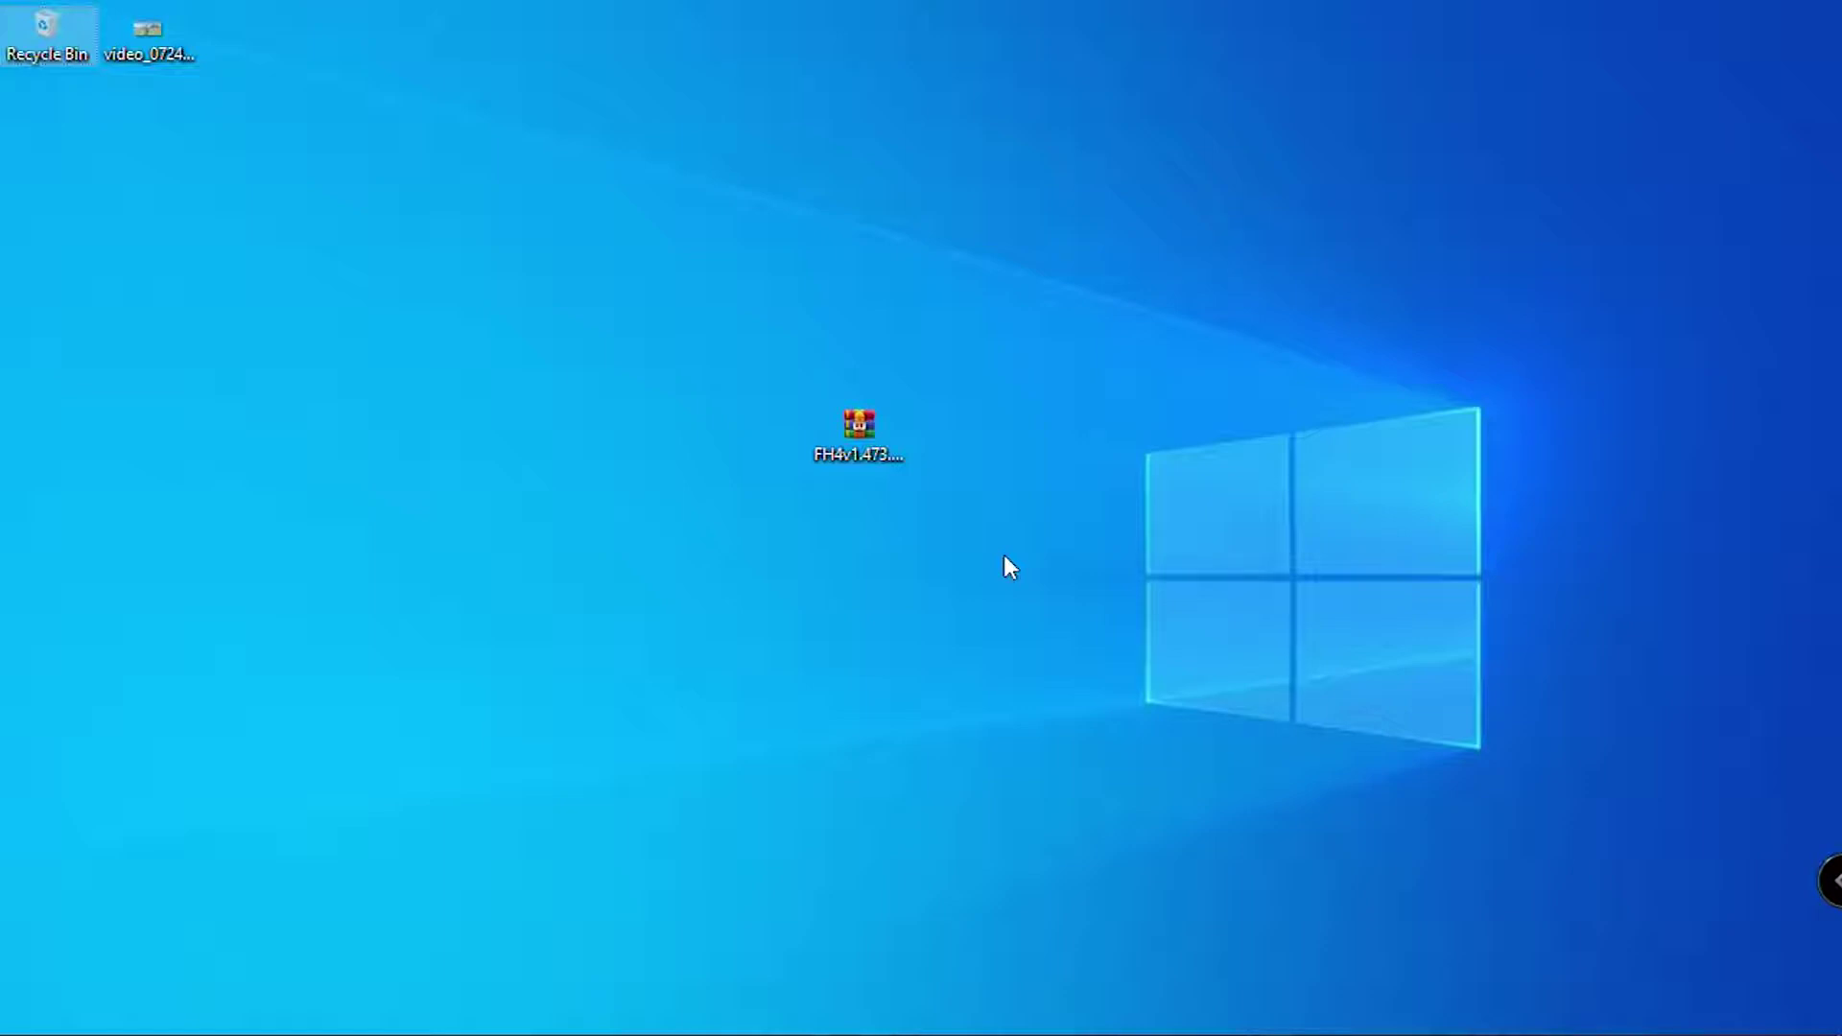
- Check the file properties of the FH4v1.473.944.AIO.Teamkong.rar archive on the desktop, including its size
left_click(869, 446)
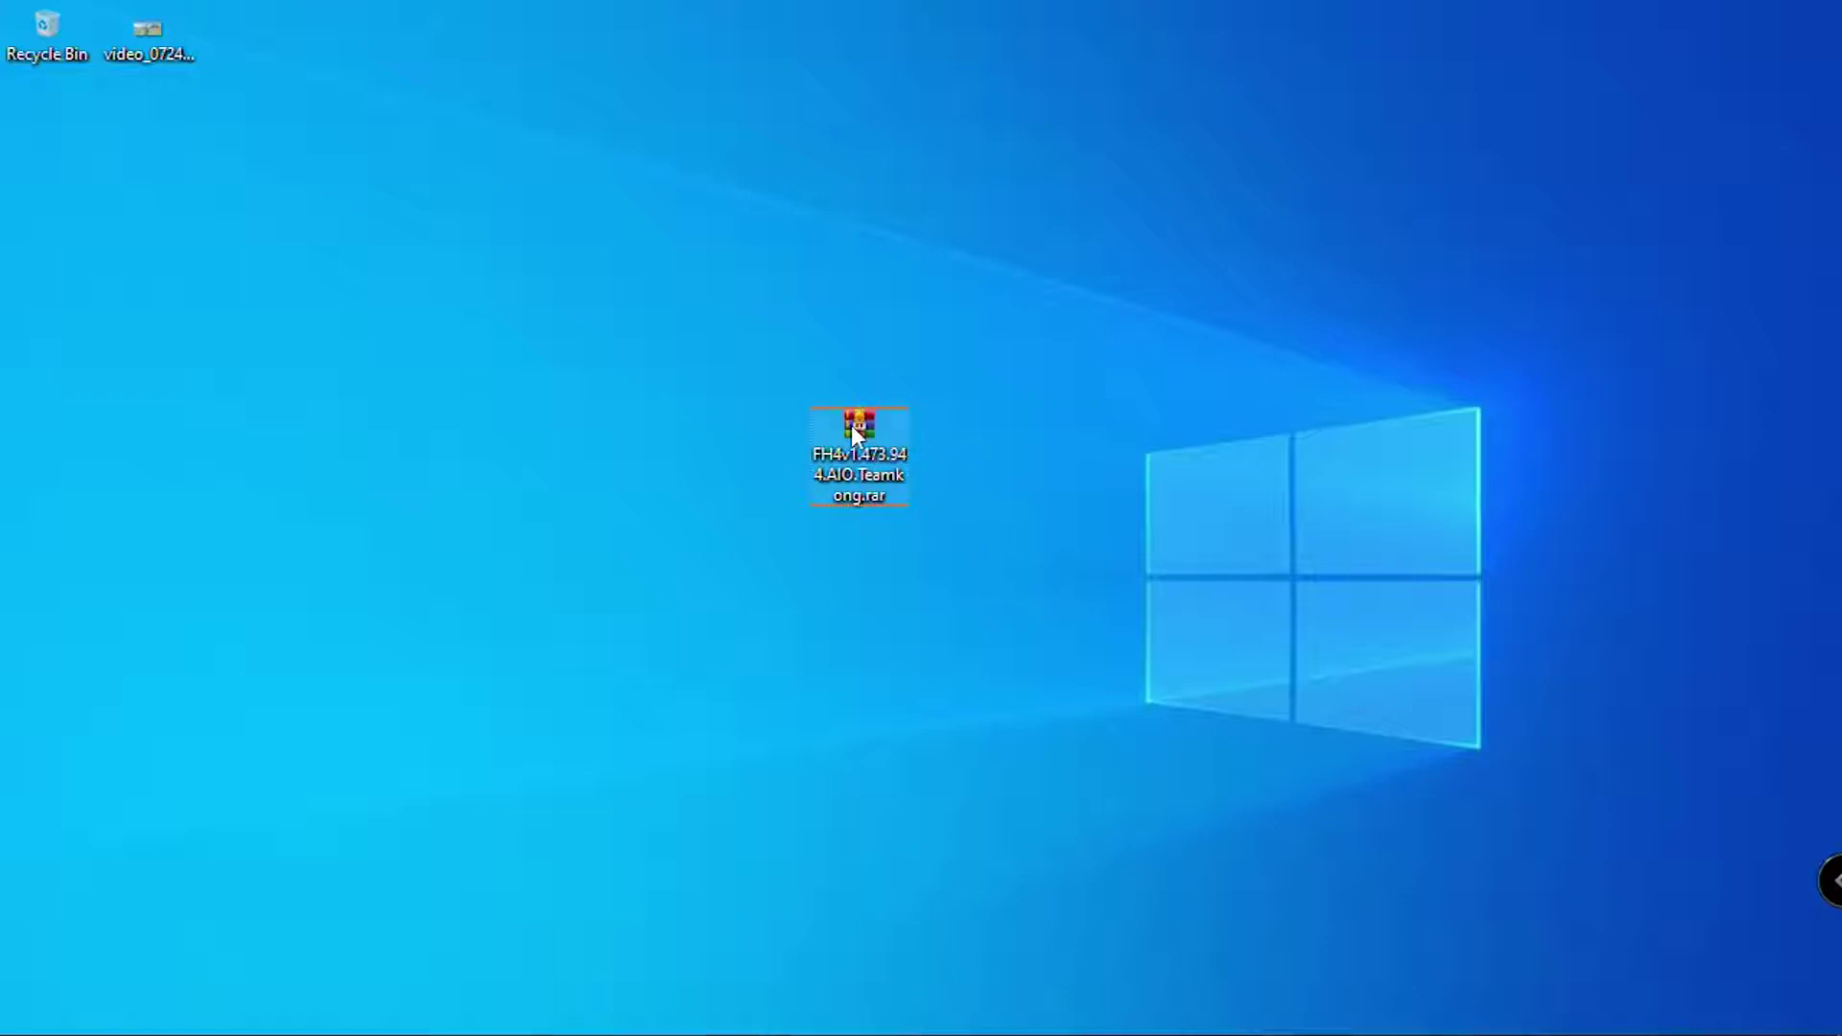
key("shift+F10")
left_click(984, 998)
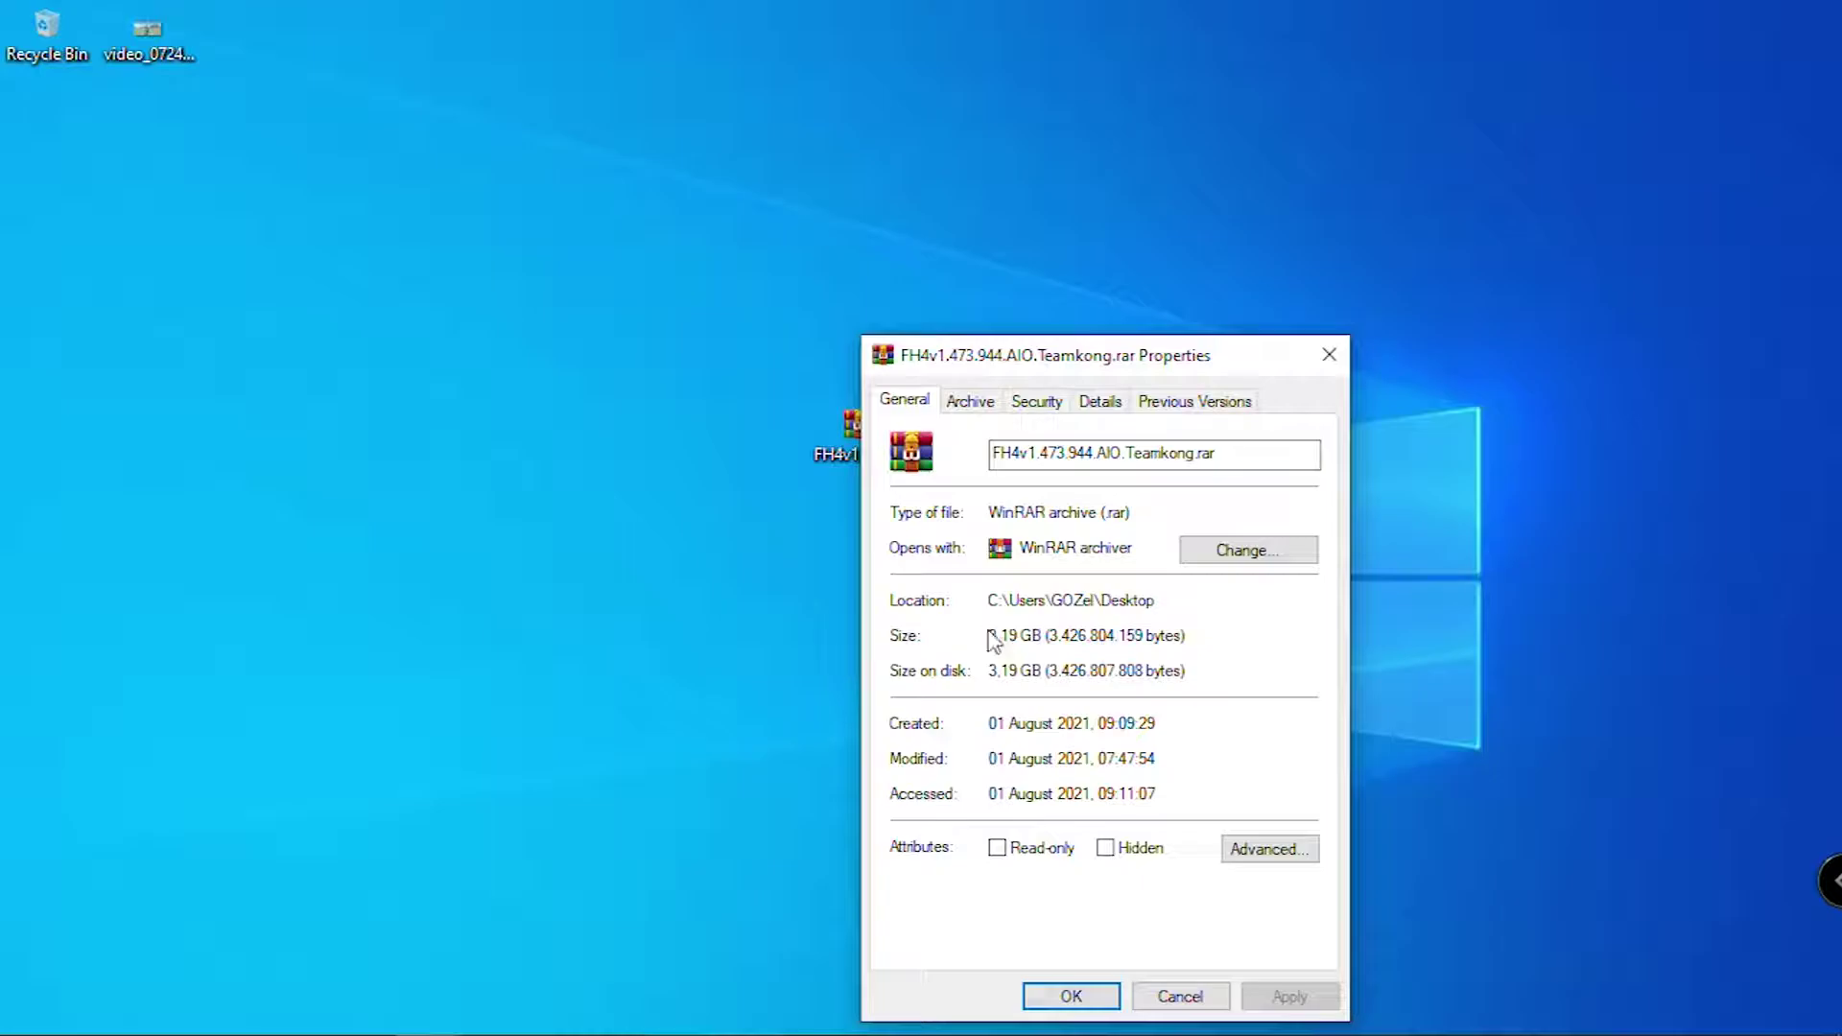
left_click(1332, 359)
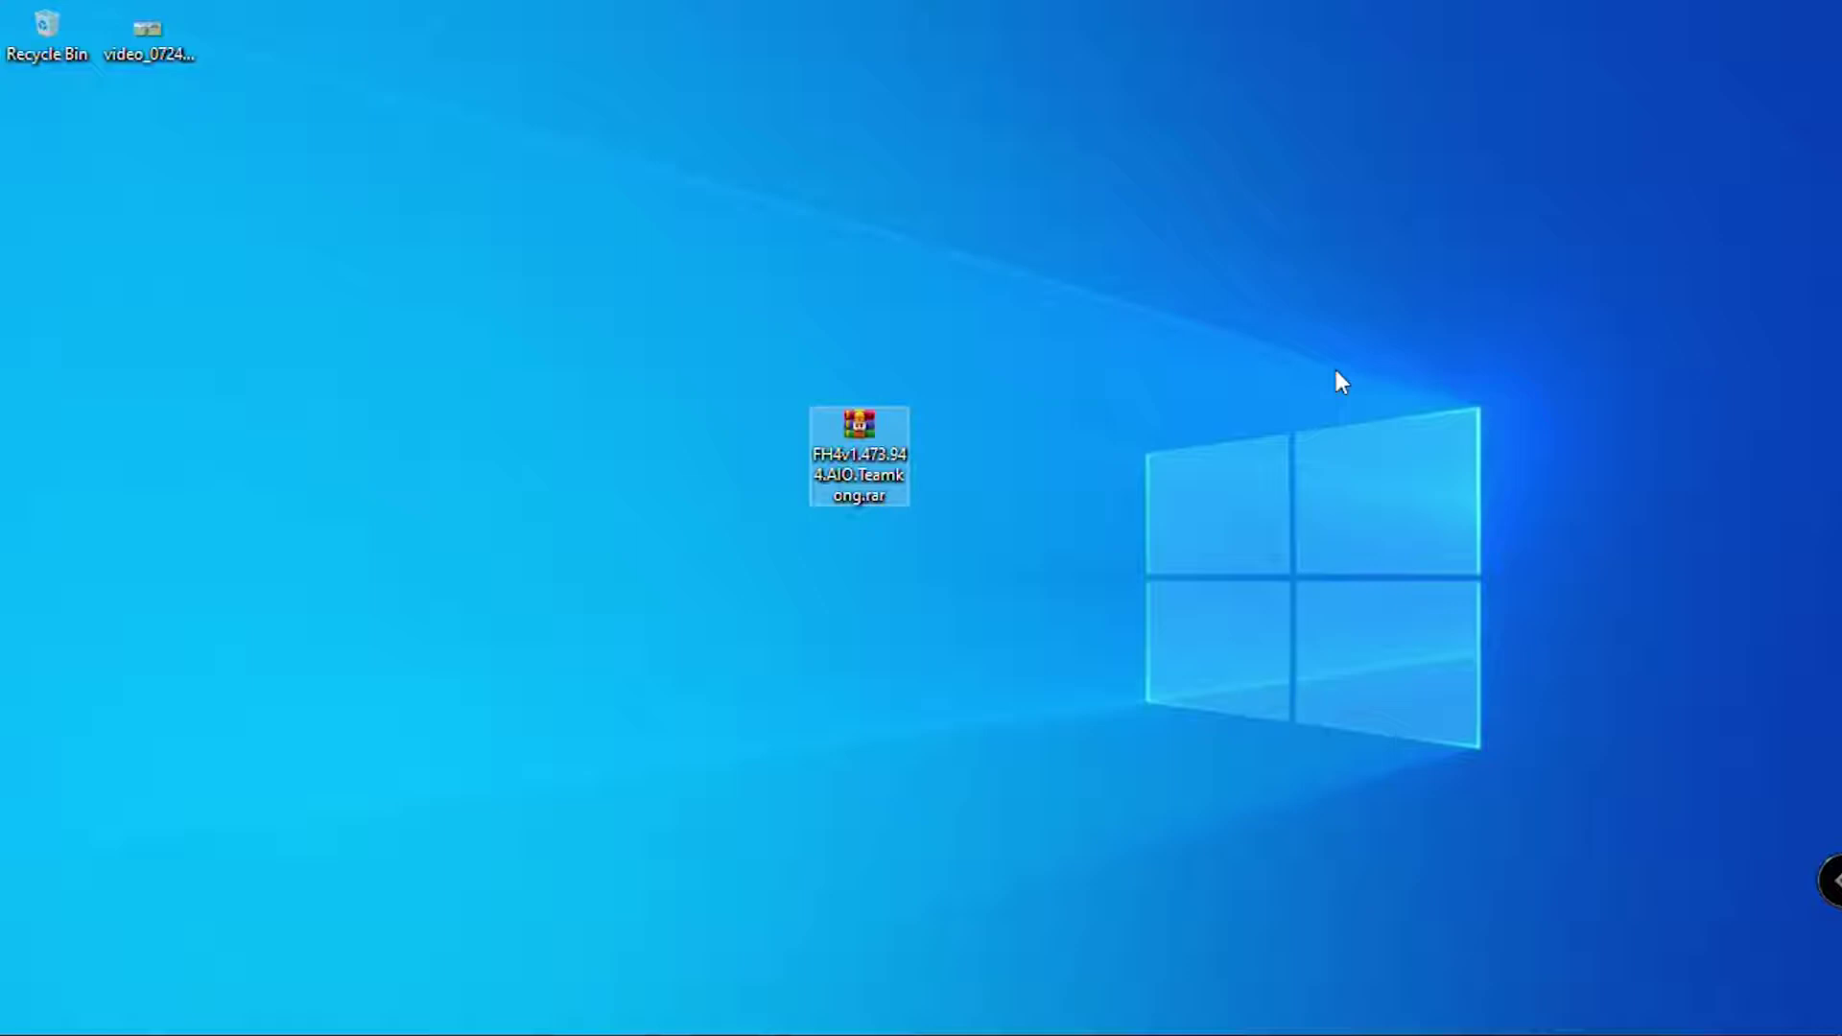
- Refresh the desktop and extract the FH4v1.473.944.AIO.Teamkong.rar archive into a folder of the same name
right_click(1236, 348)
left_click(1321, 463)
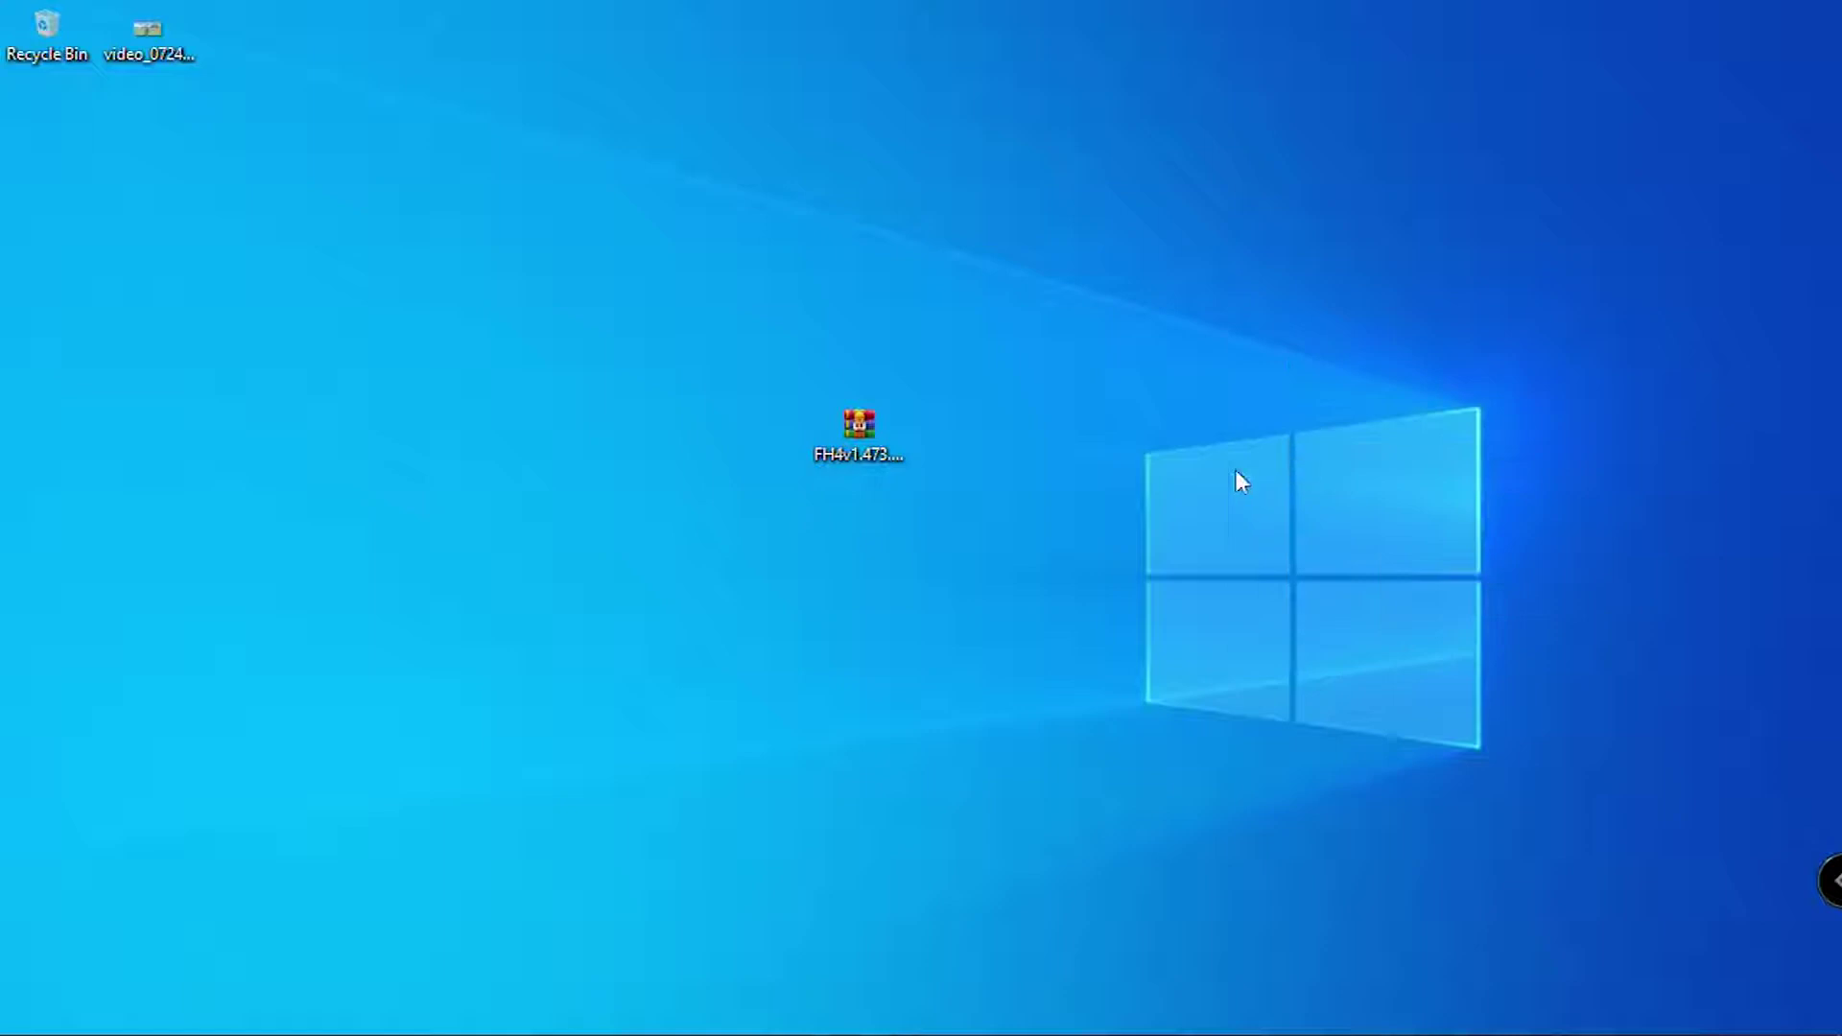
left_click(861, 445)
right_click(861, 445)
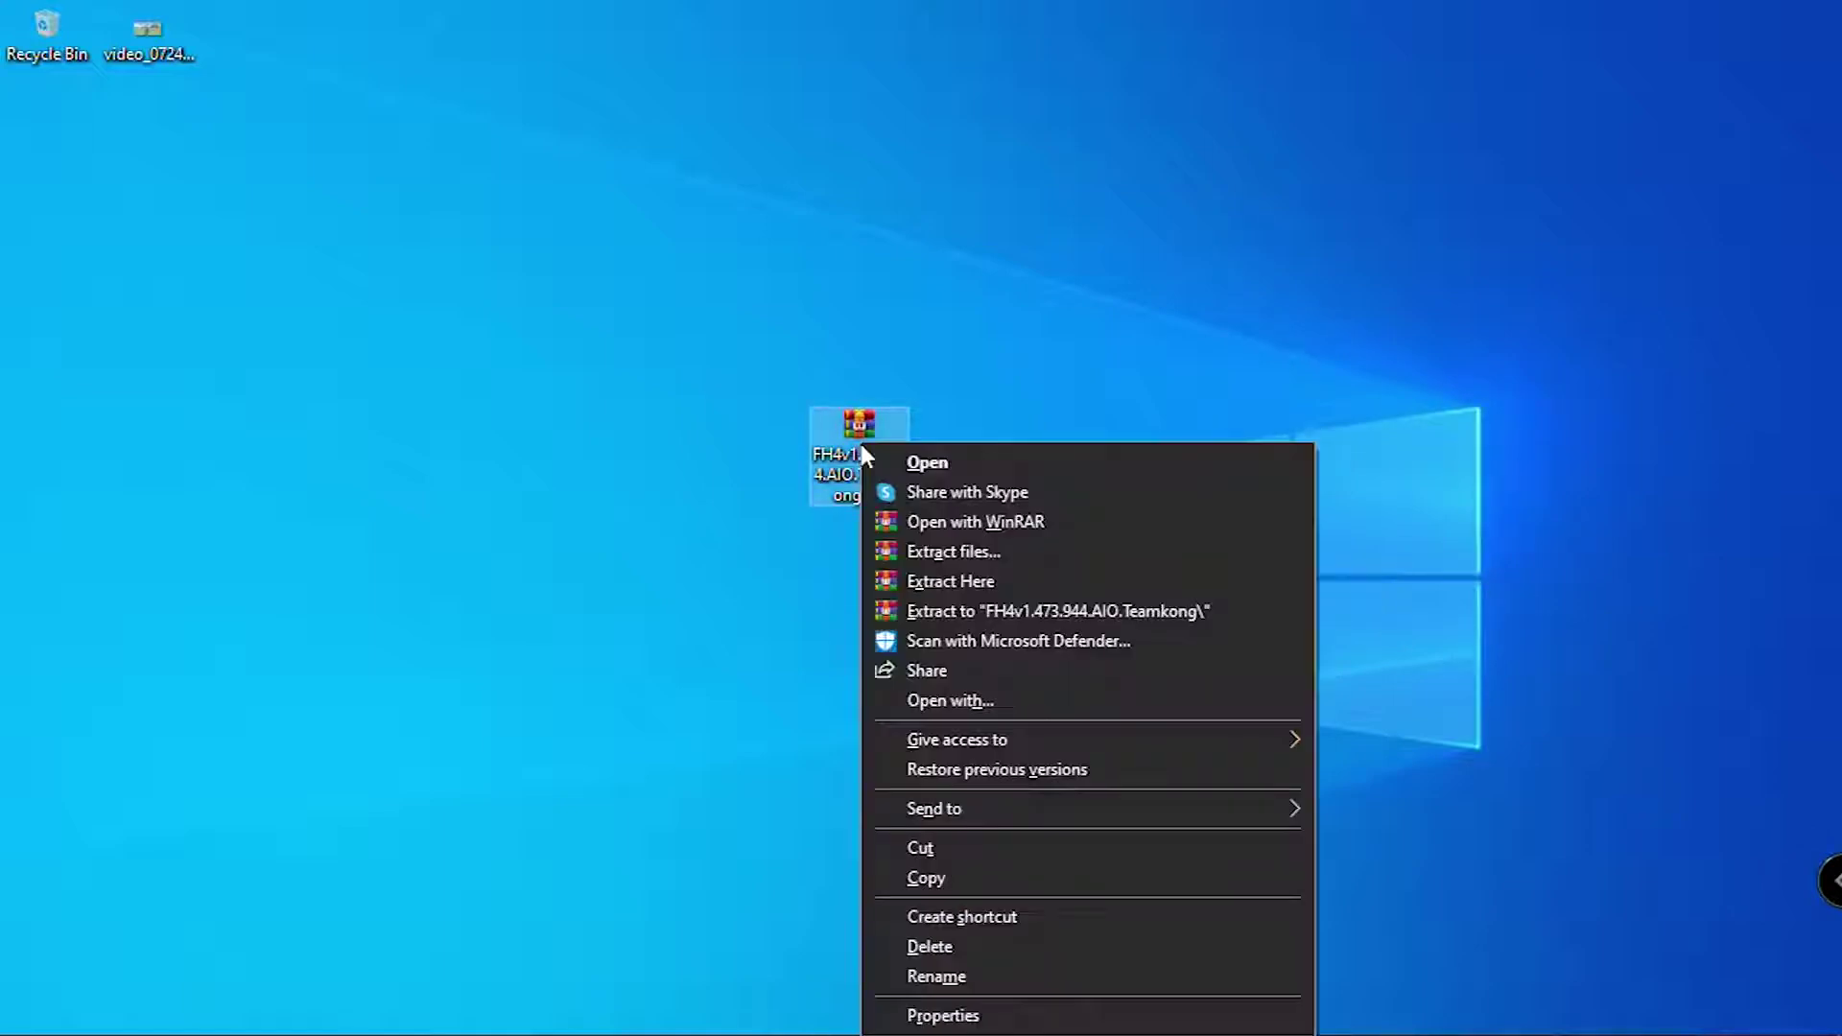
left_click(982, 610)
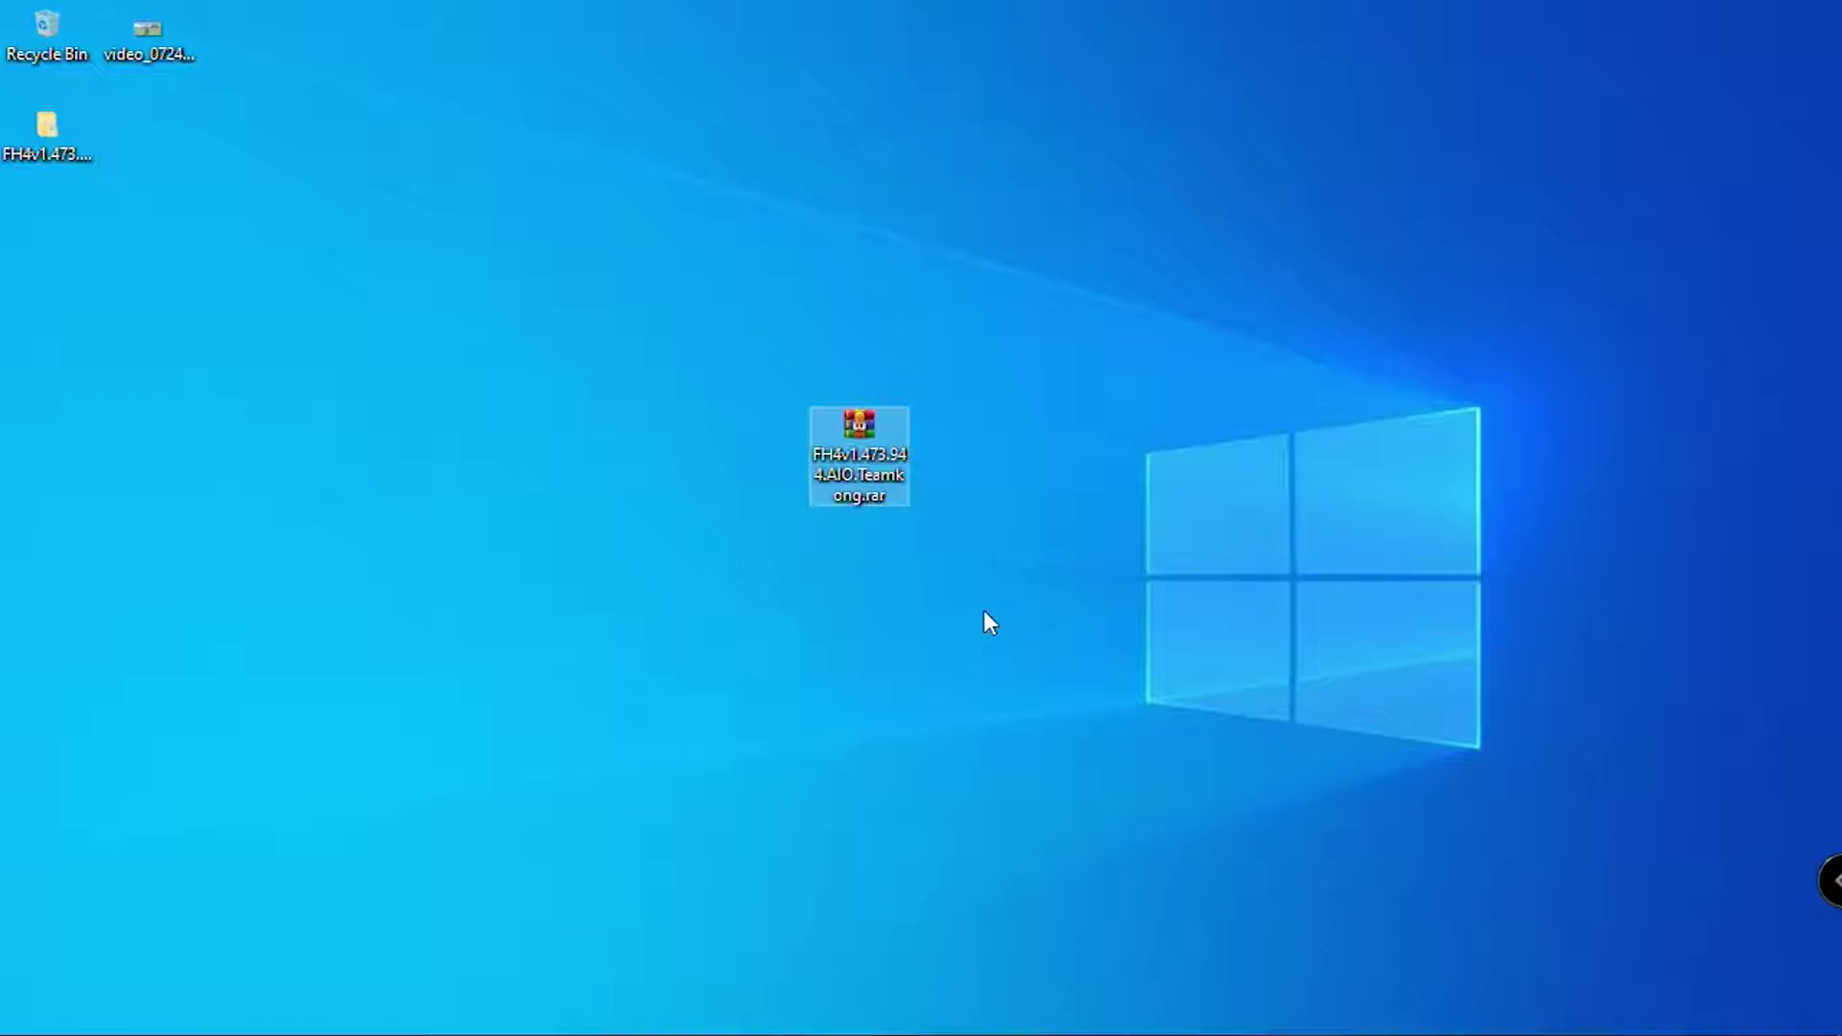
- Open the Forza Horizon 4 installation folder inside Games on the D: drive in File Explorer
key("super+e")
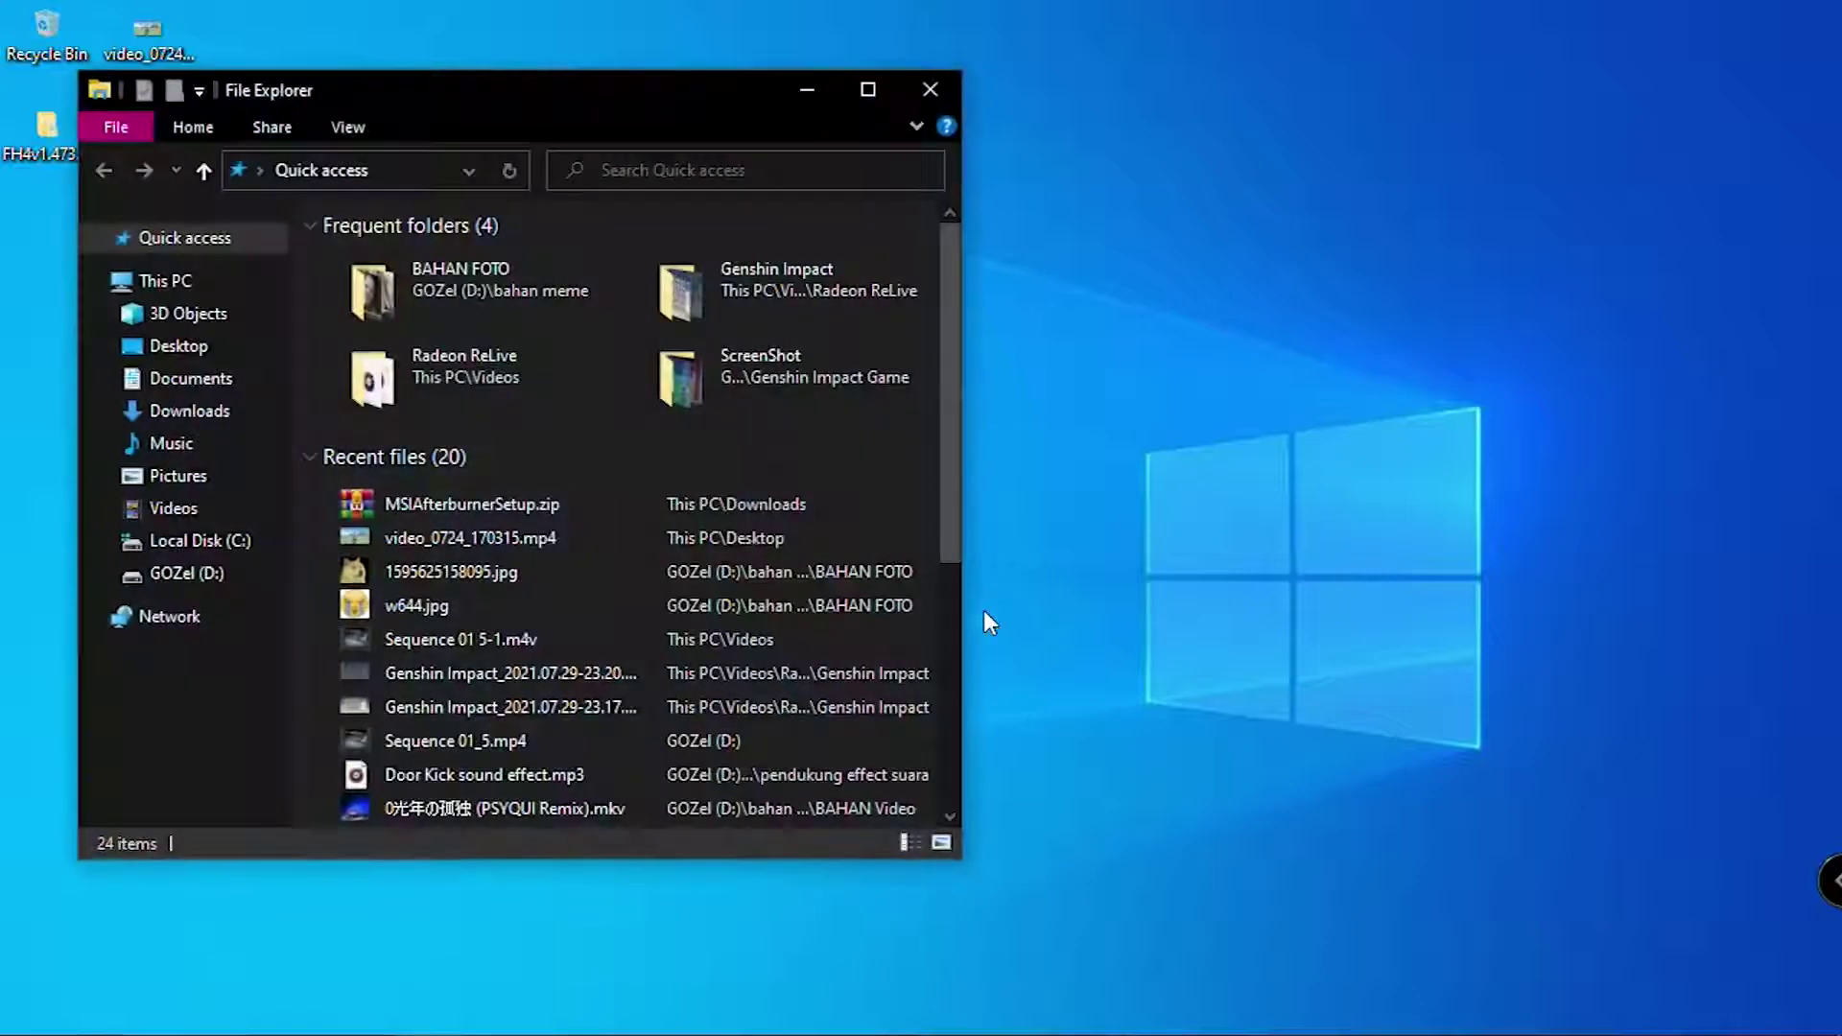
left_click_drag(490, 96, 1227, 70)
left_click(945, 546)
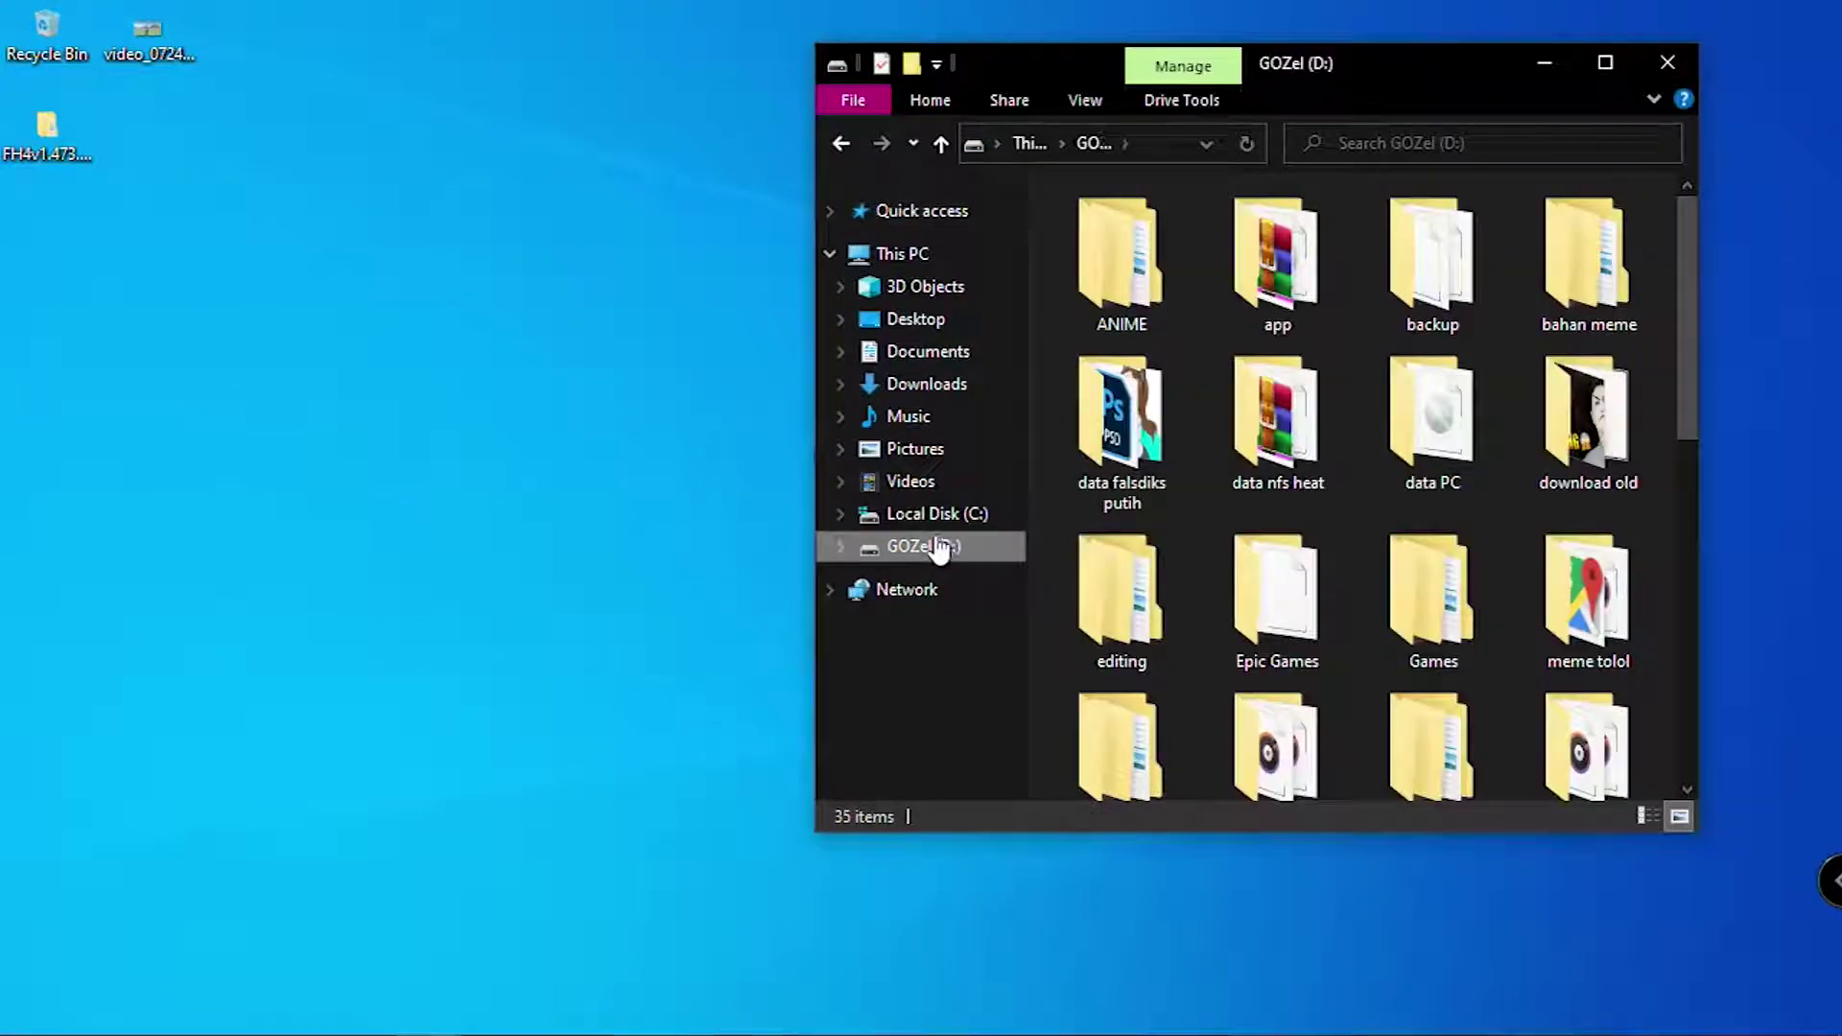
double_click(1431, 595)
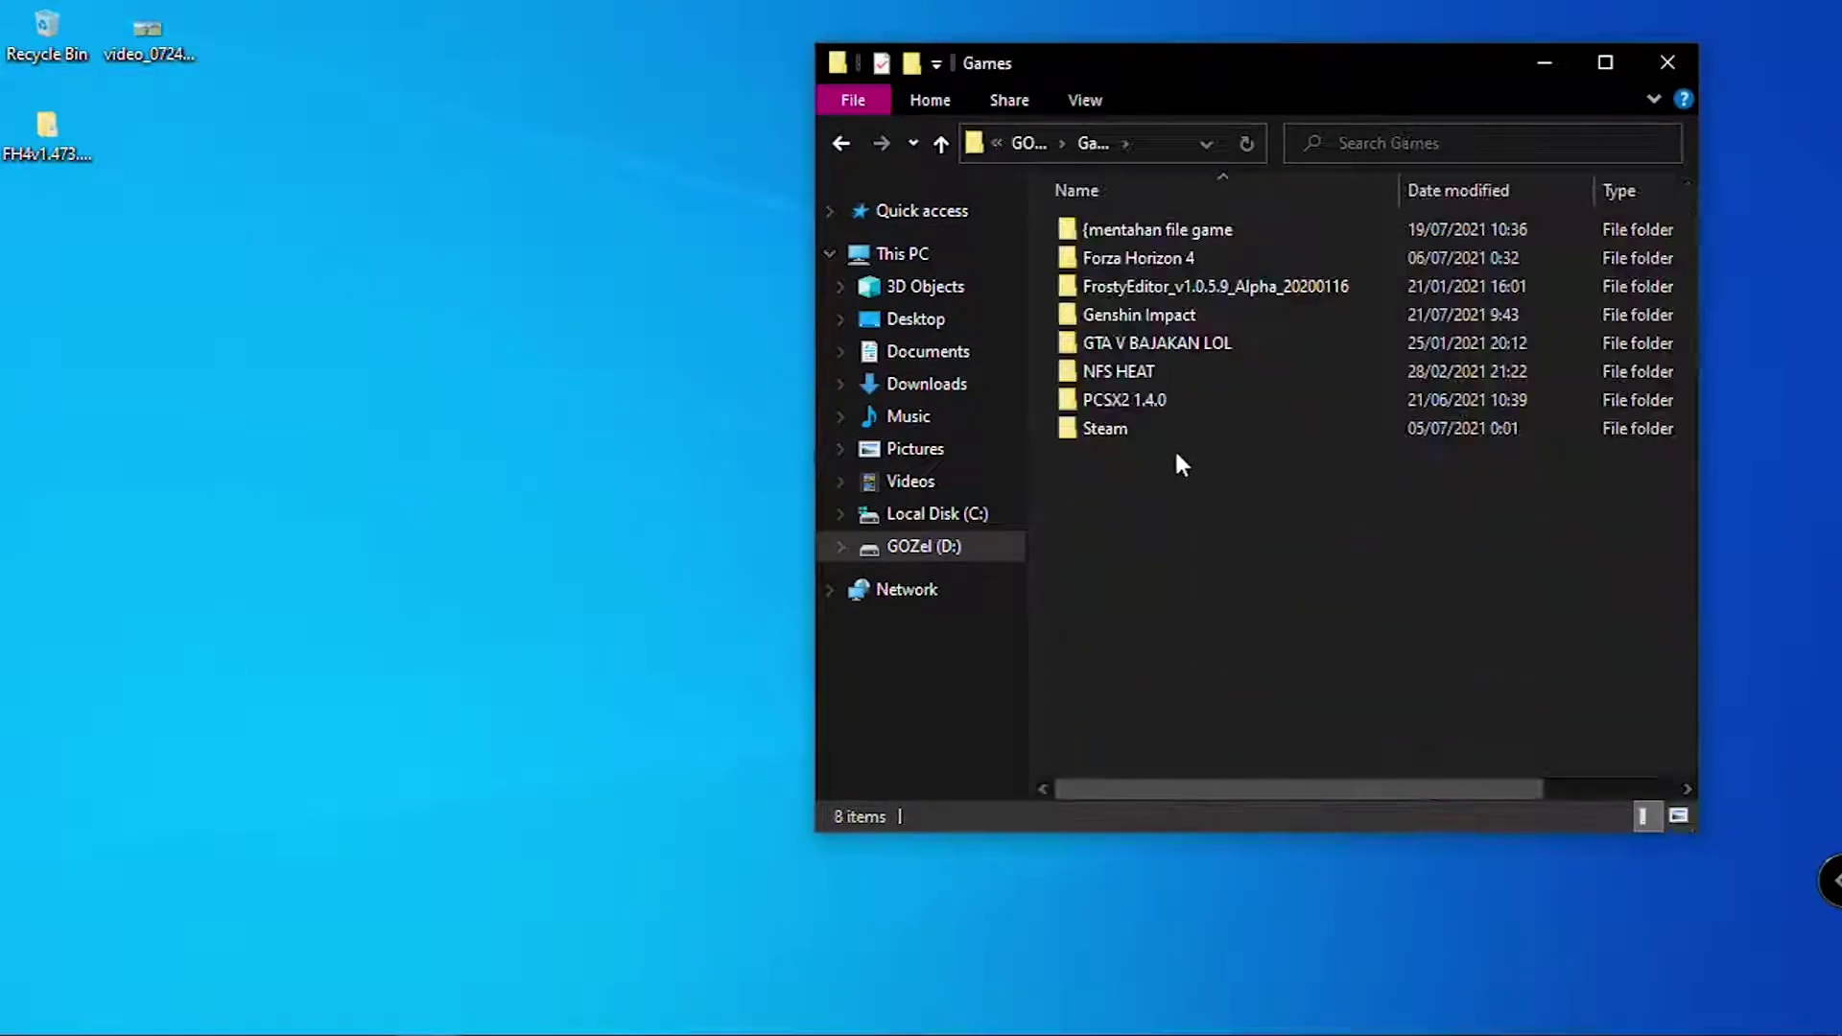
double_click(1182, 257)
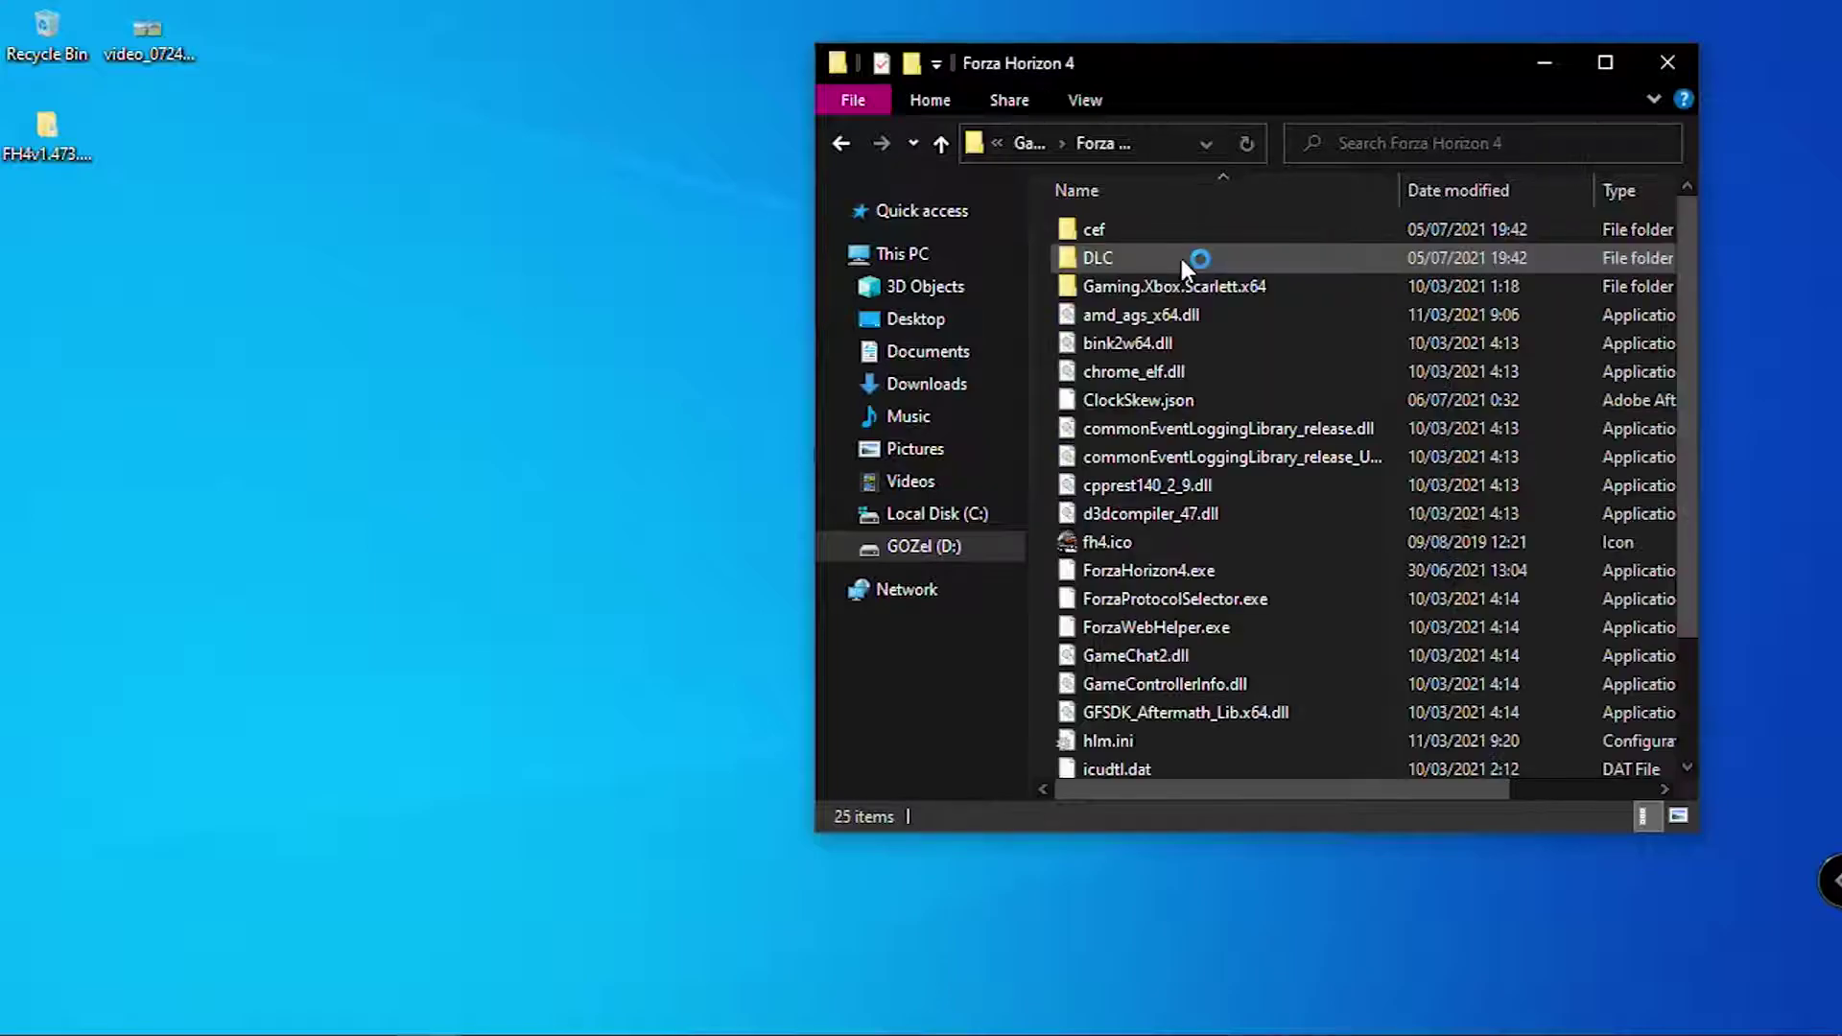
- Open the extracted archive's Update folder in a second window placed side by side with the game folder
double_click(31, 138)
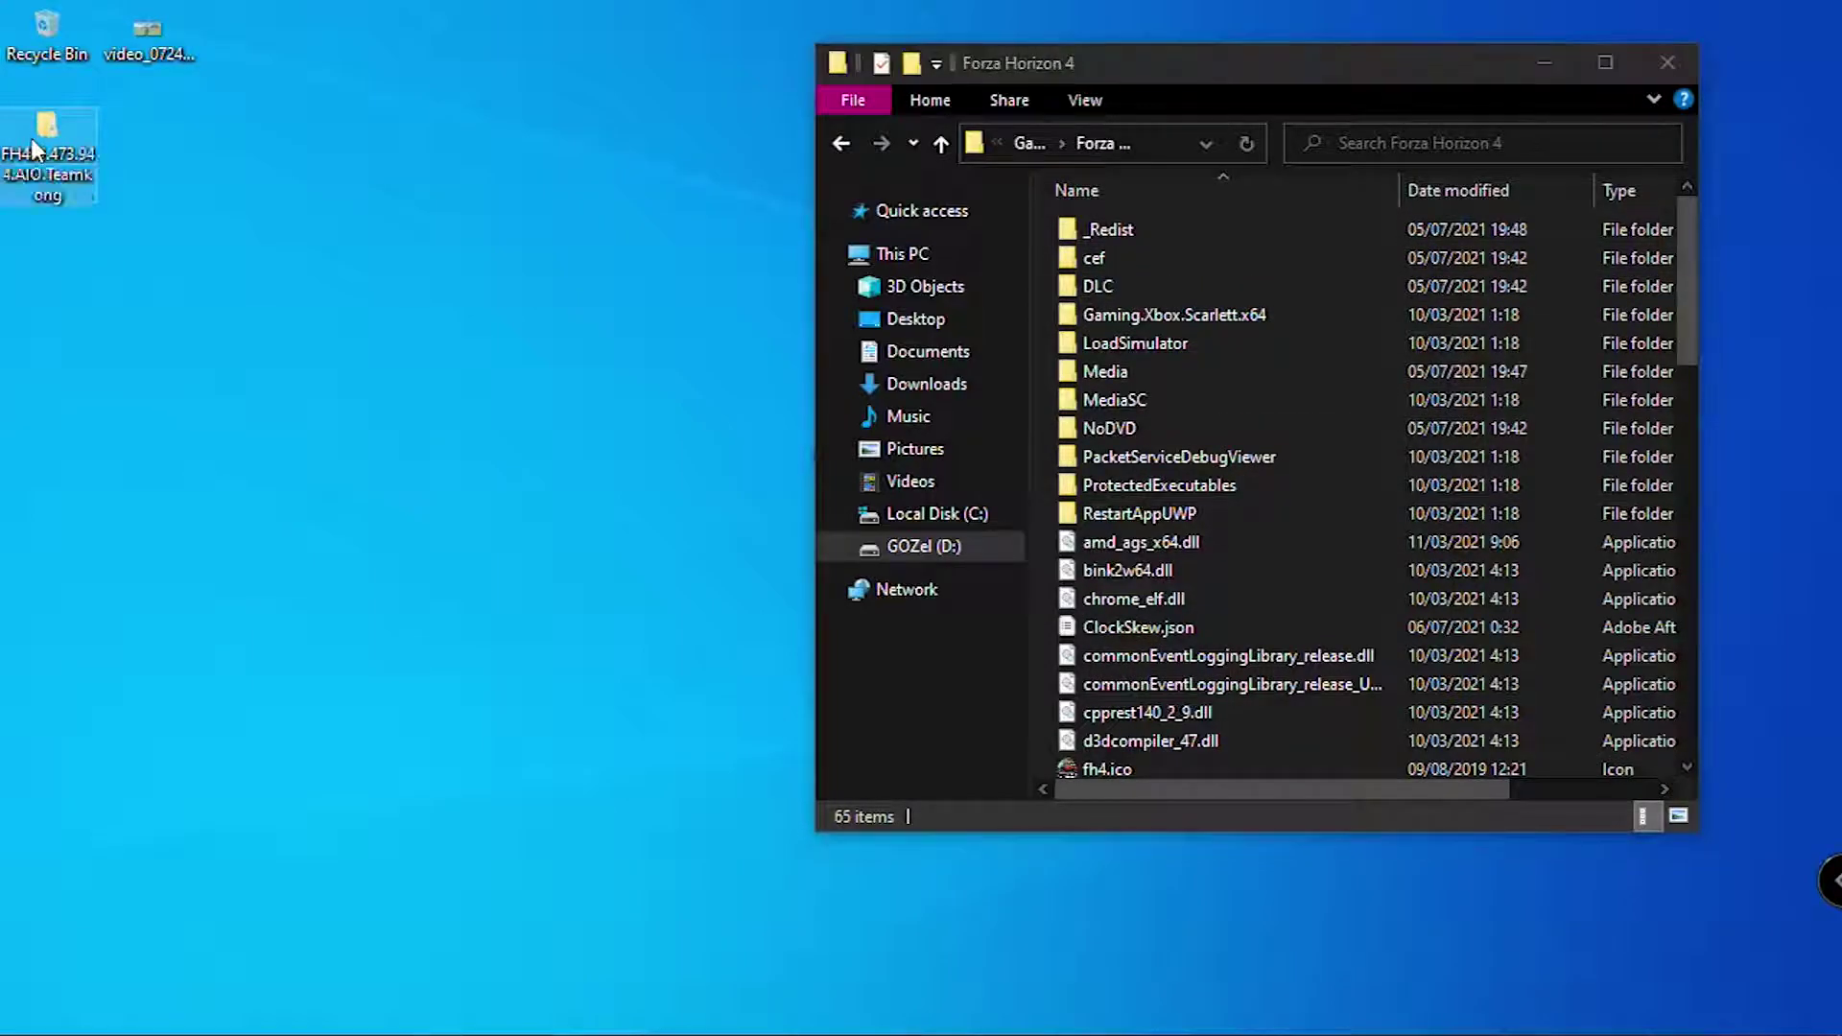
left_click_drag(1295, 96, 470, 82)
left_click_drag(1106, 61, 1246, 71)
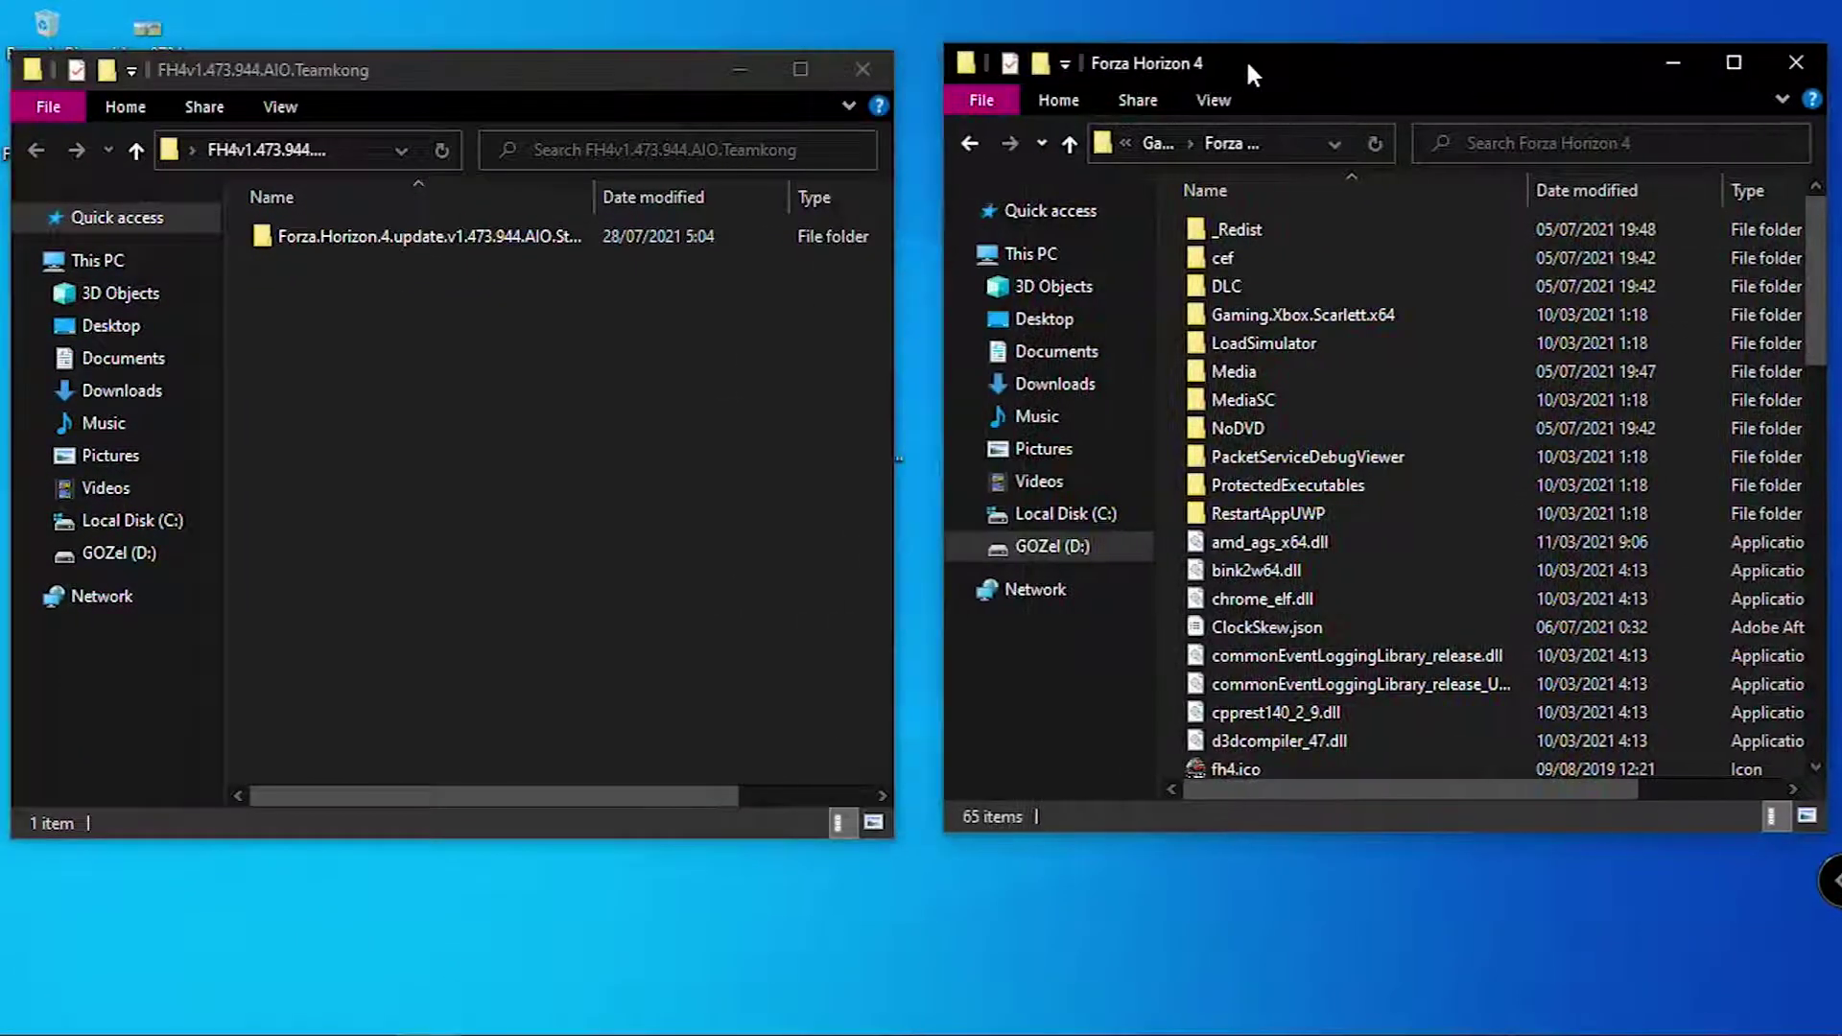
double_click(556, 238)
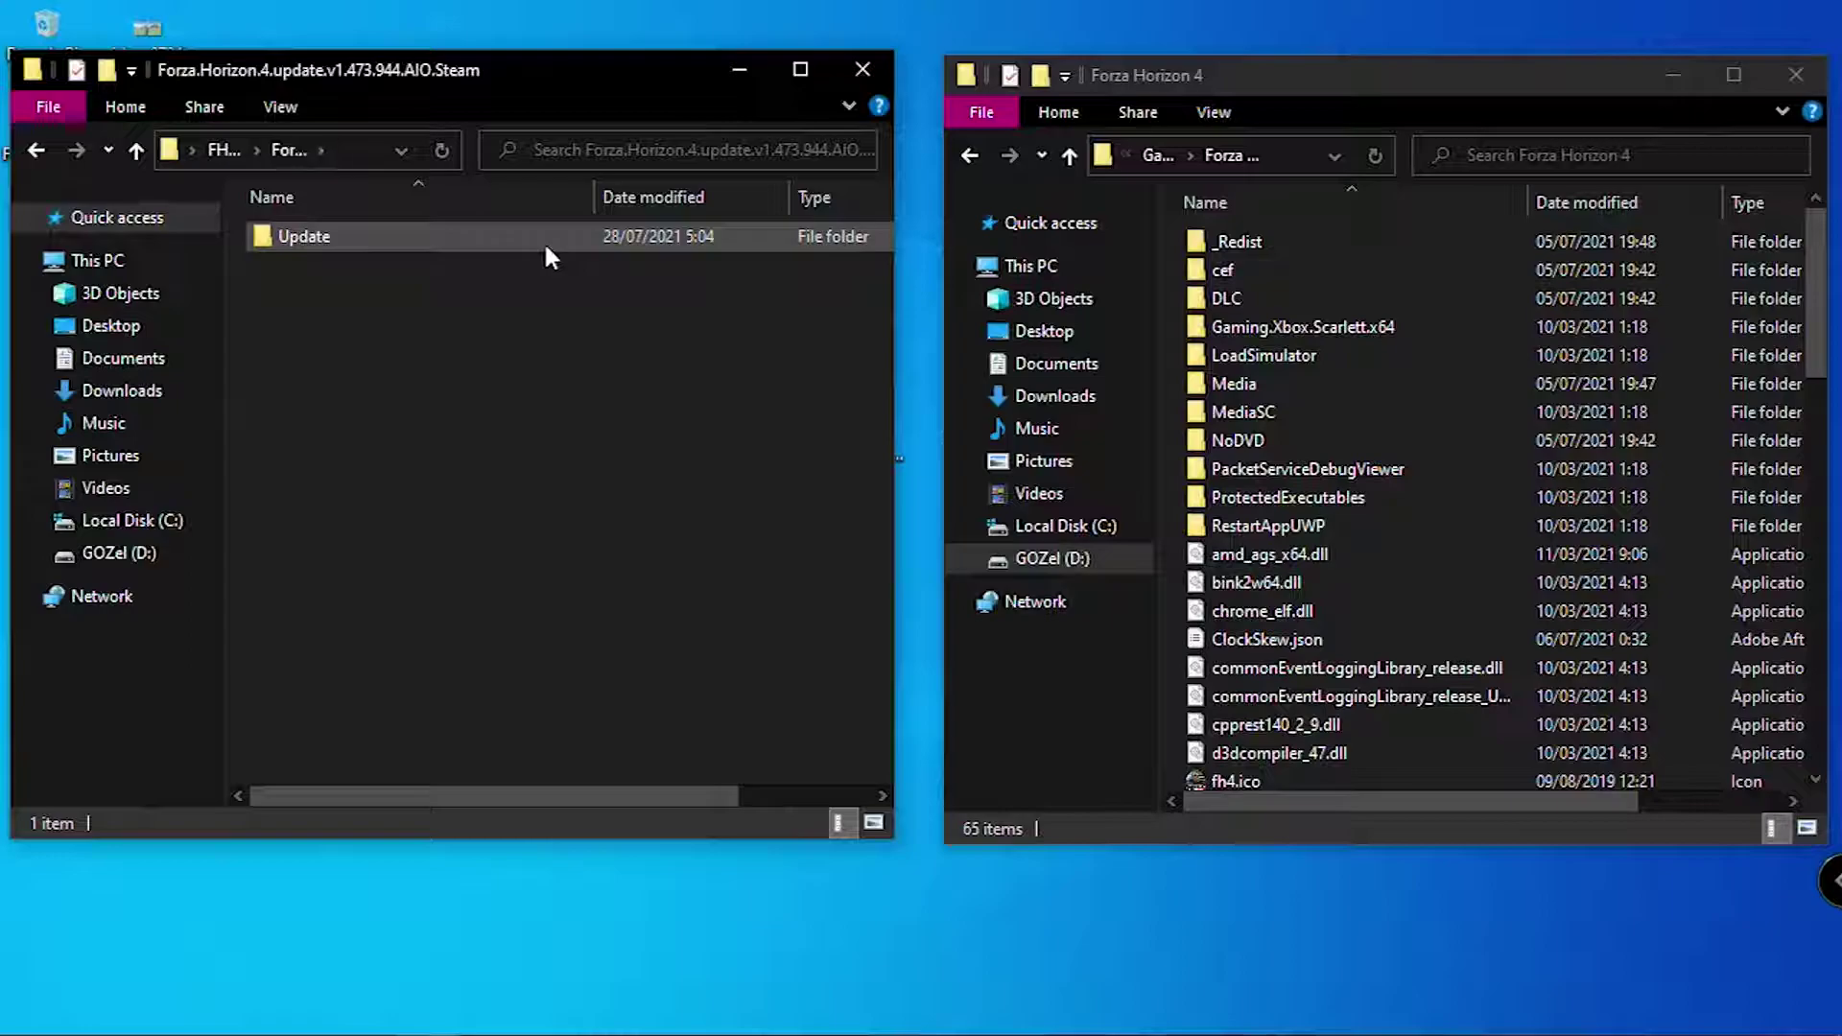
double_click(544, 239)
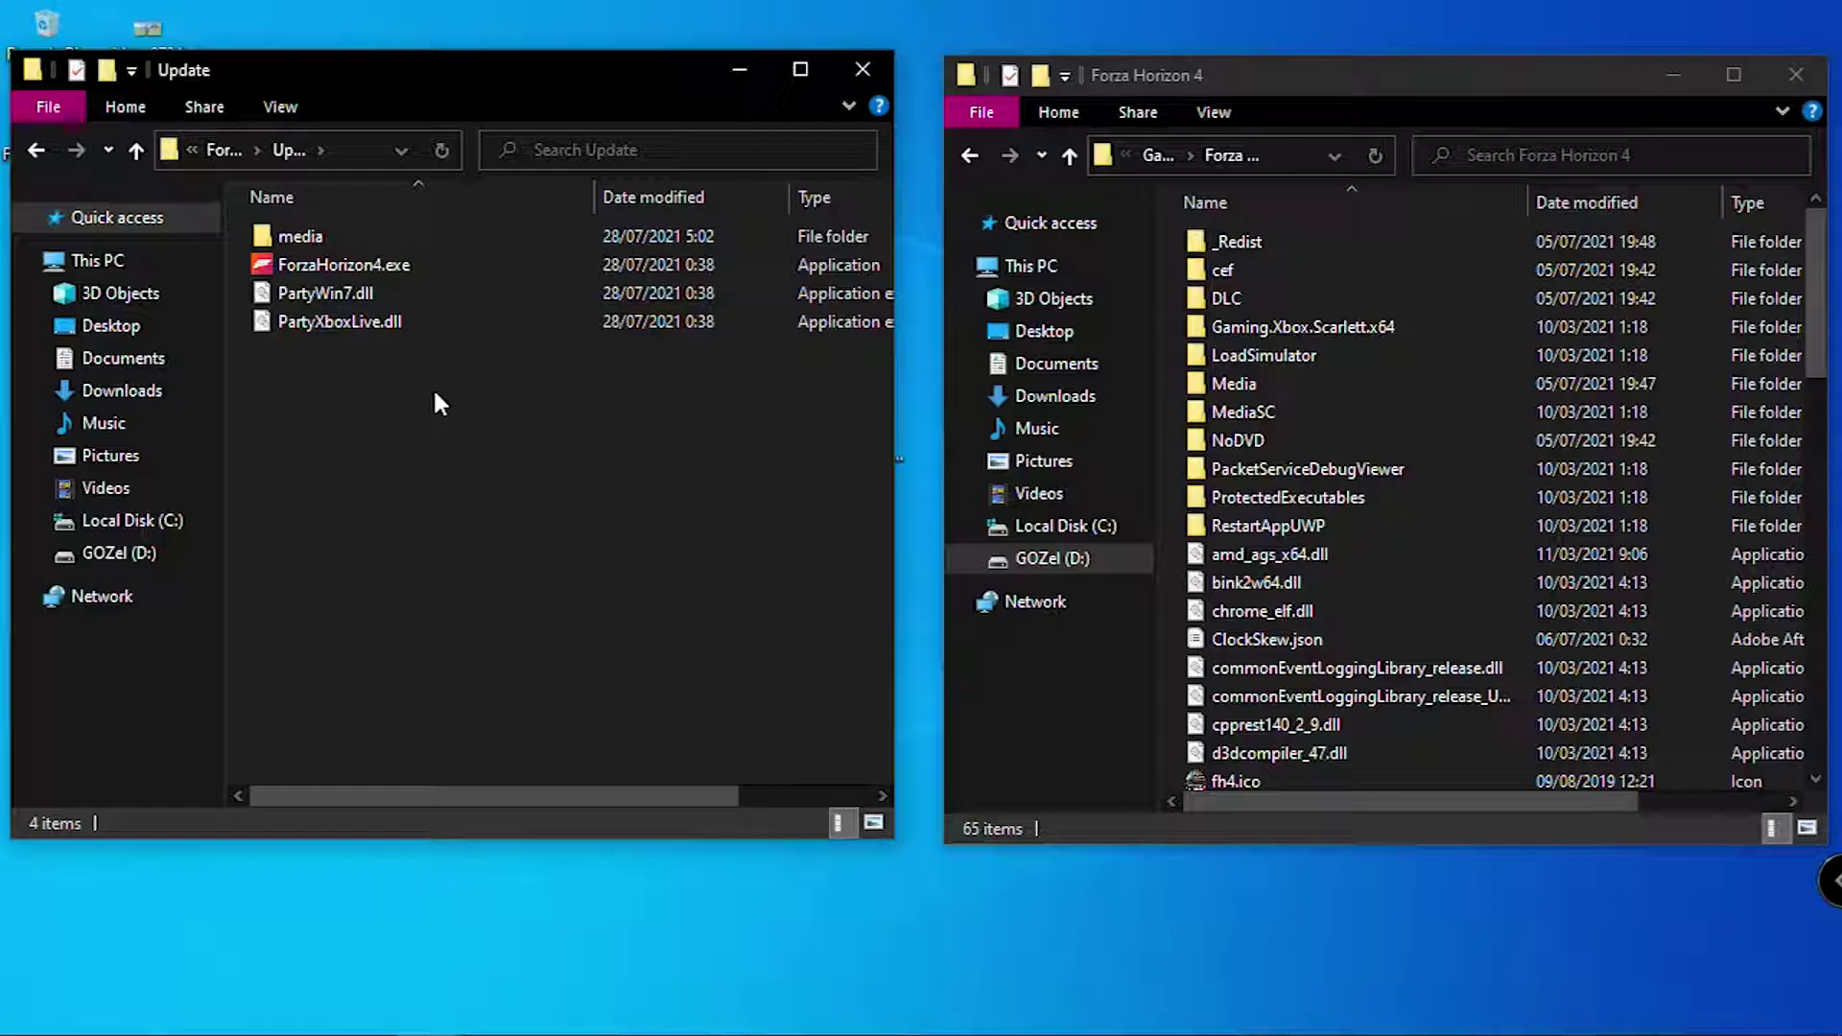
- Copy all items from the Update folder into the Forza Horizon 4 folder, replacing the existing files, and close both windows
left_click_drag(434, 388, 409, 230)
right_click(409, 230)
left_click(493, 616)
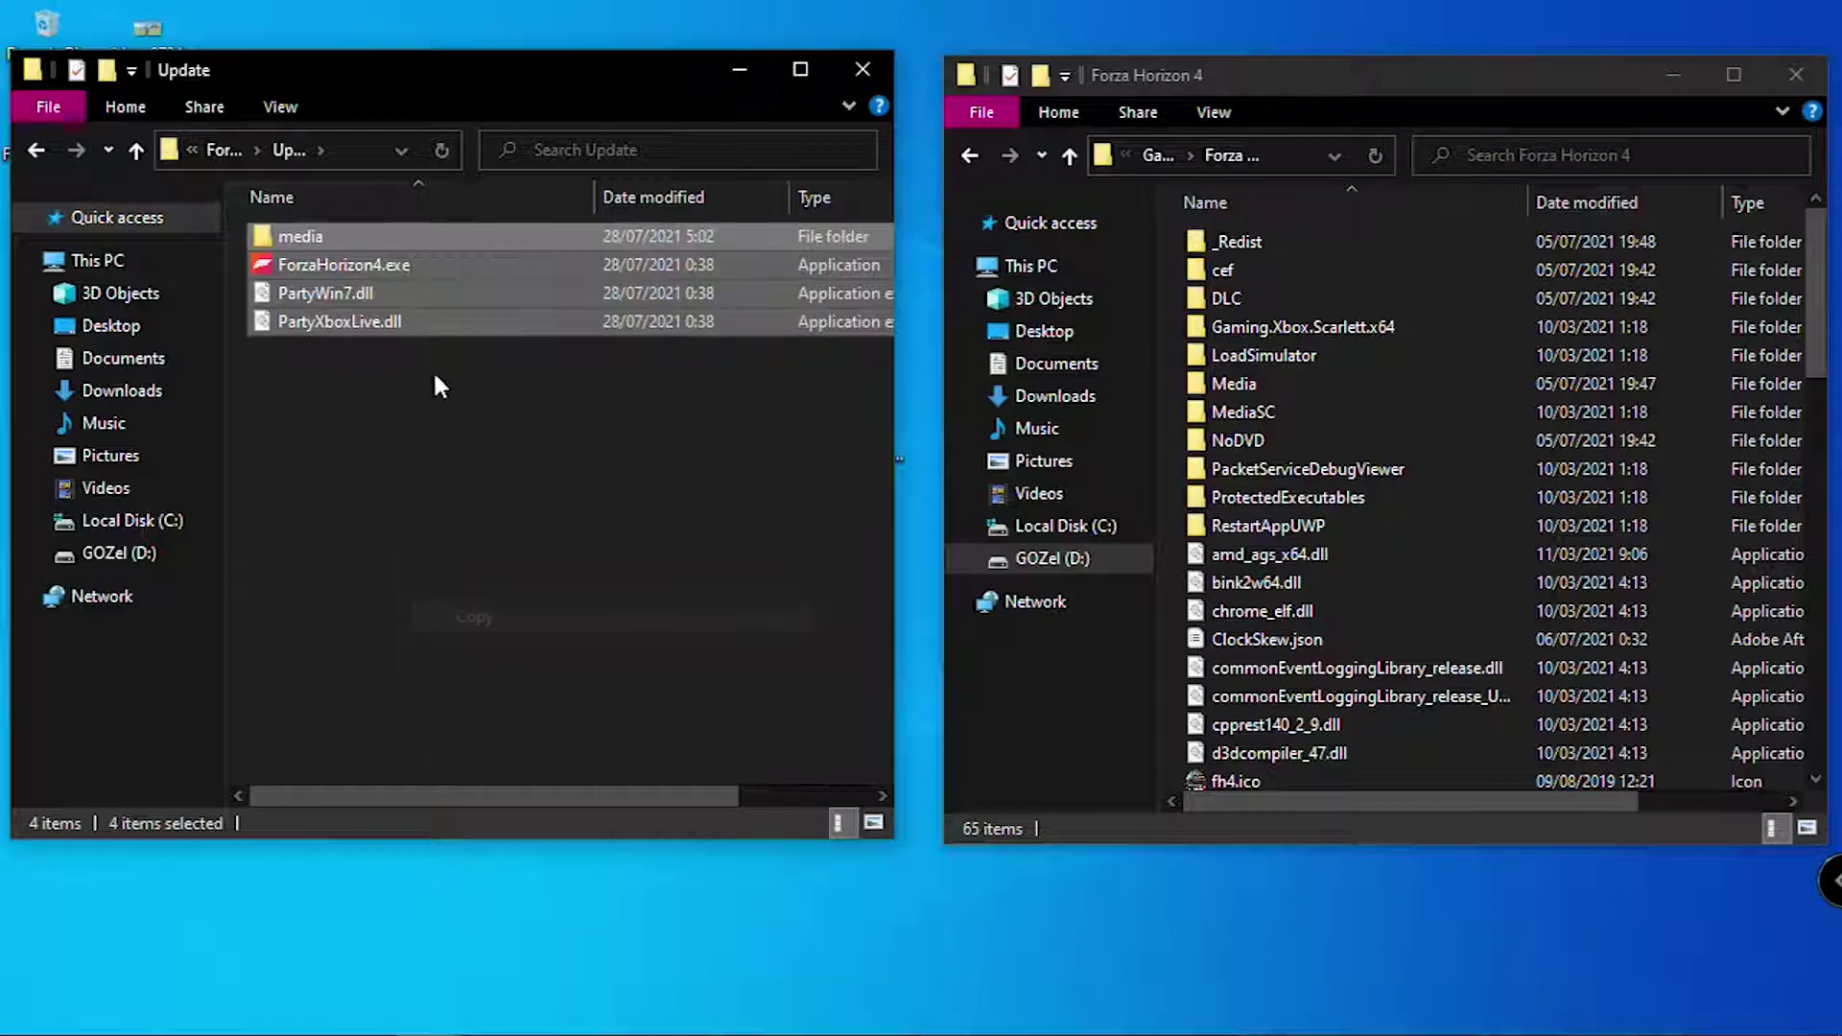
left_click_drag(433, 320, 1171, 482)
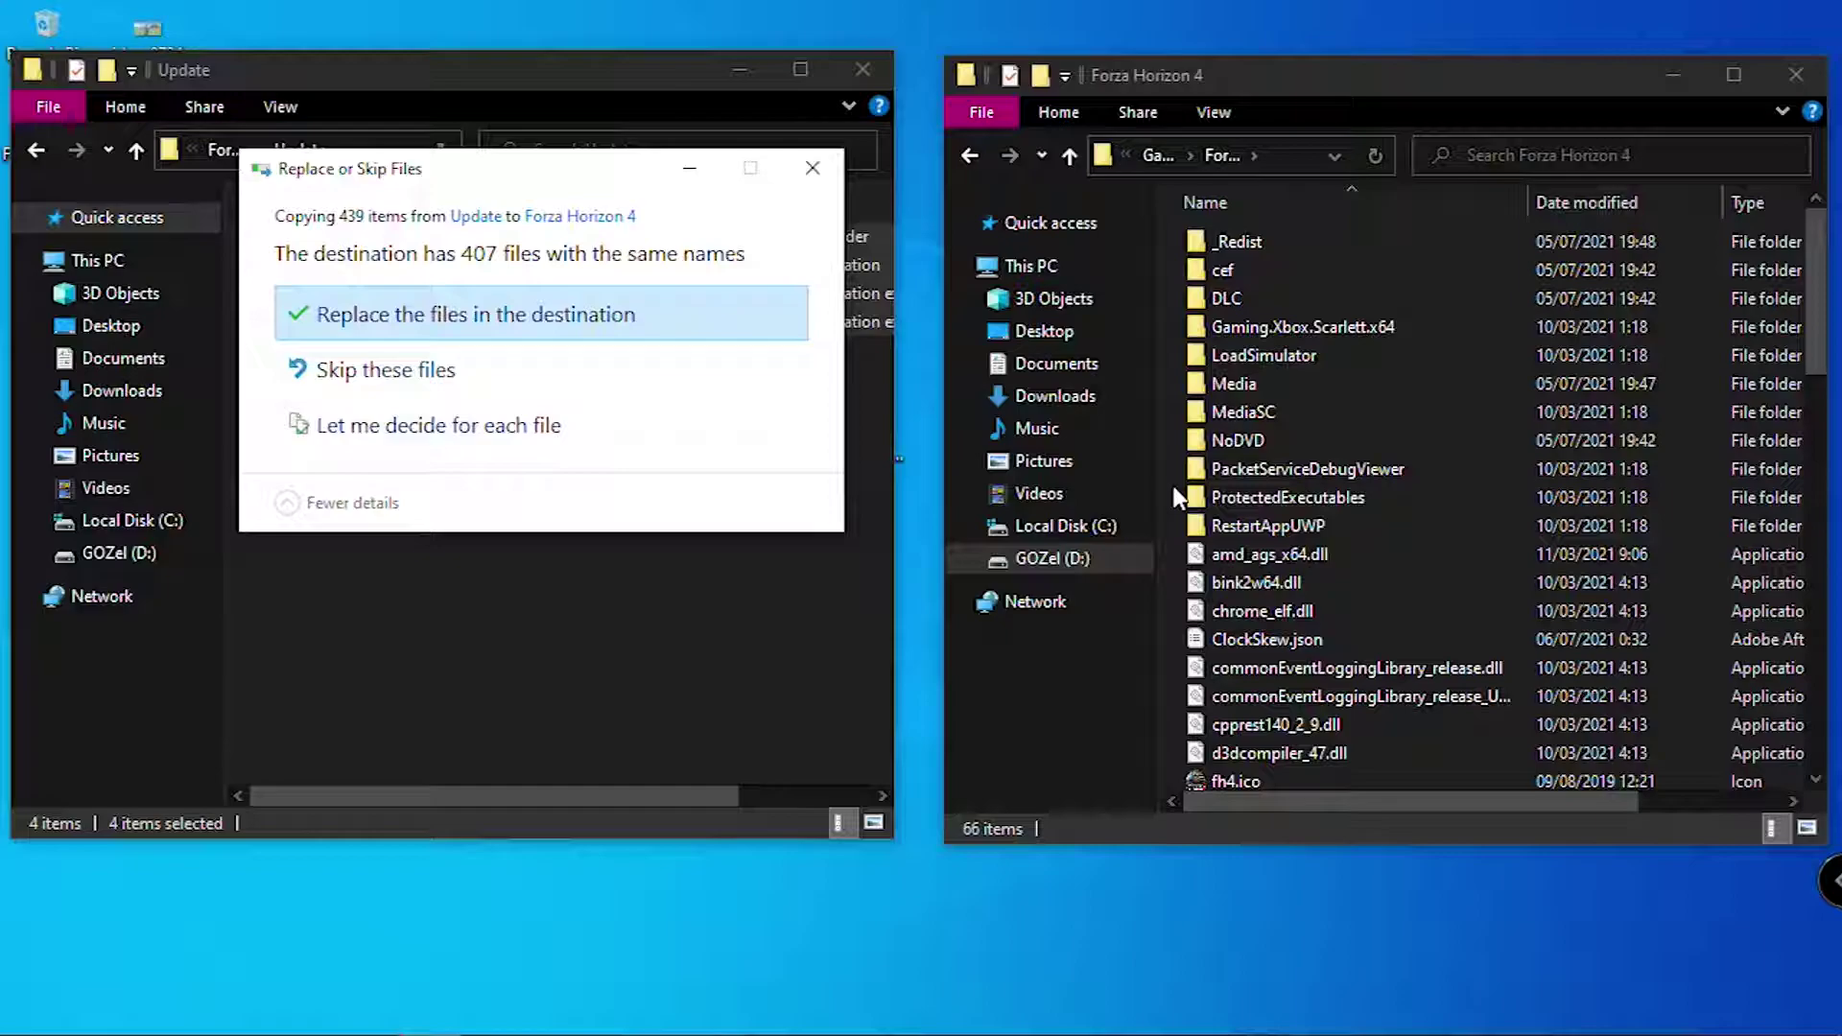
left_click(460, 315)
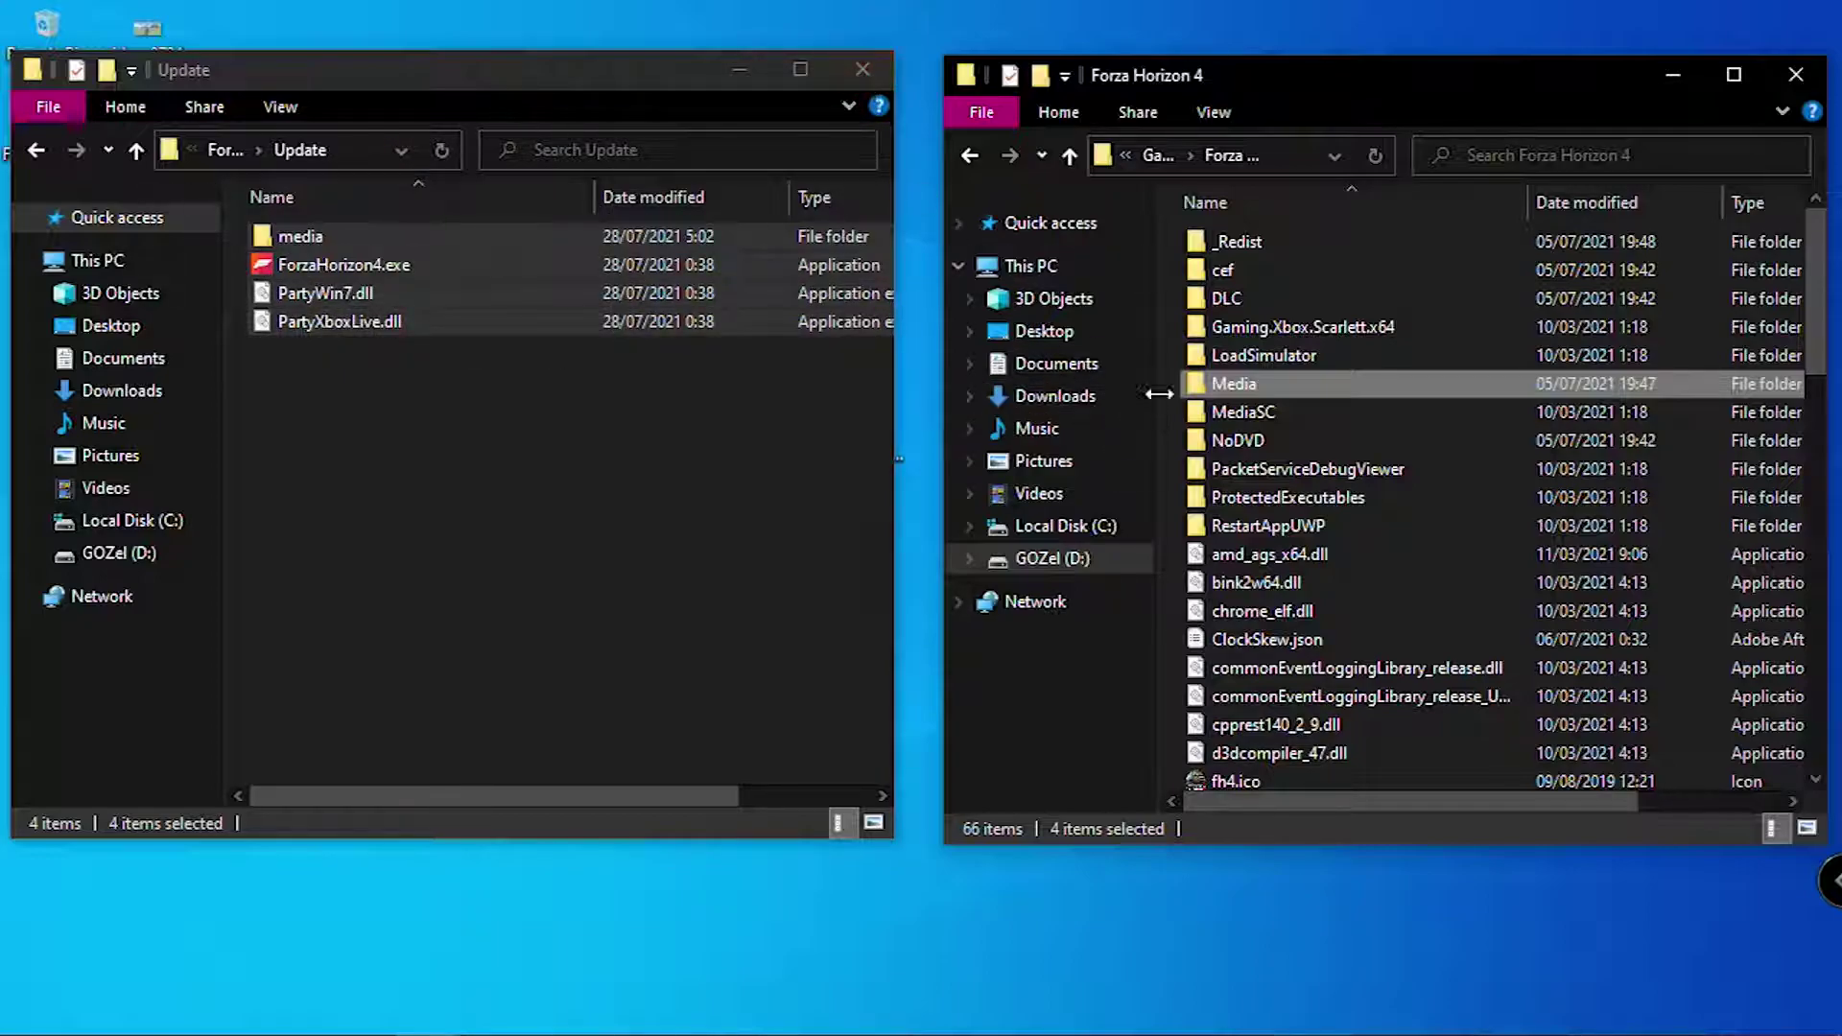
left_click(889, 76)
left_click(1797, 75)
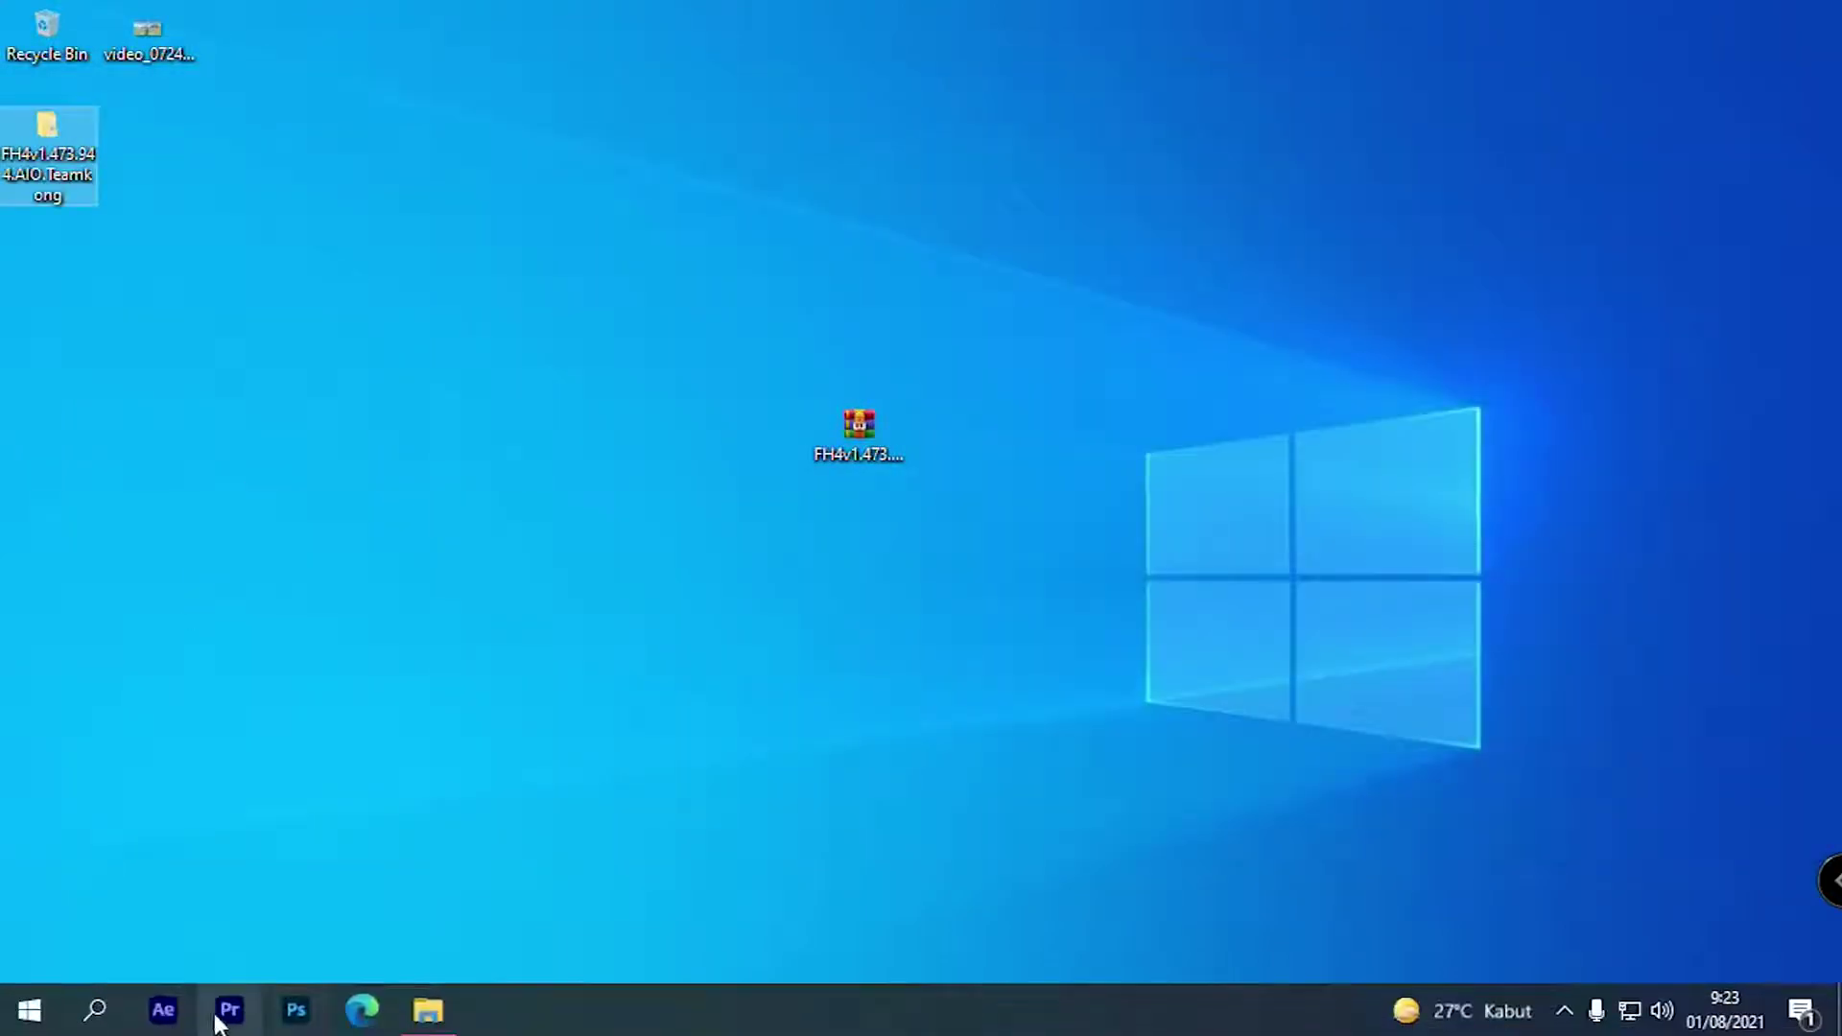
- Switch to Steam, dismiss the news window and launch Forza Horizon 4 from the library
left_click(95, 1009)
type("s")
left_click(311, 309)
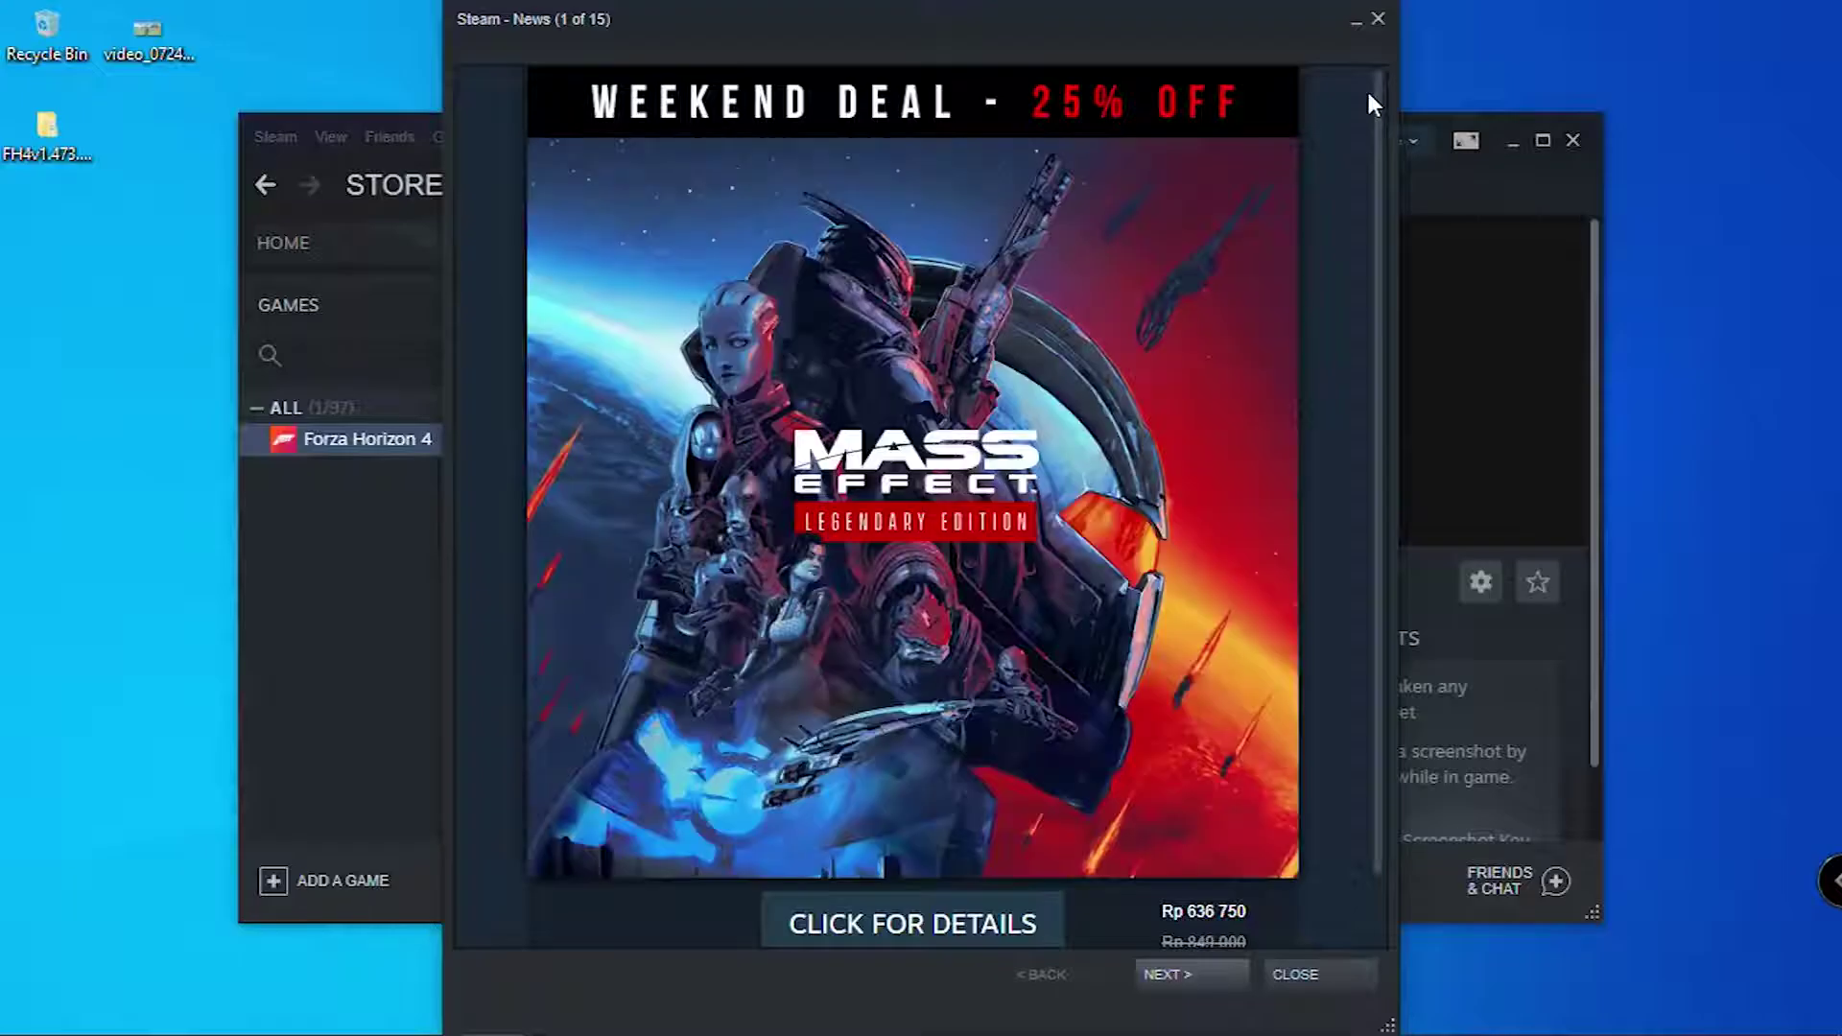
left_click(1379, 19)
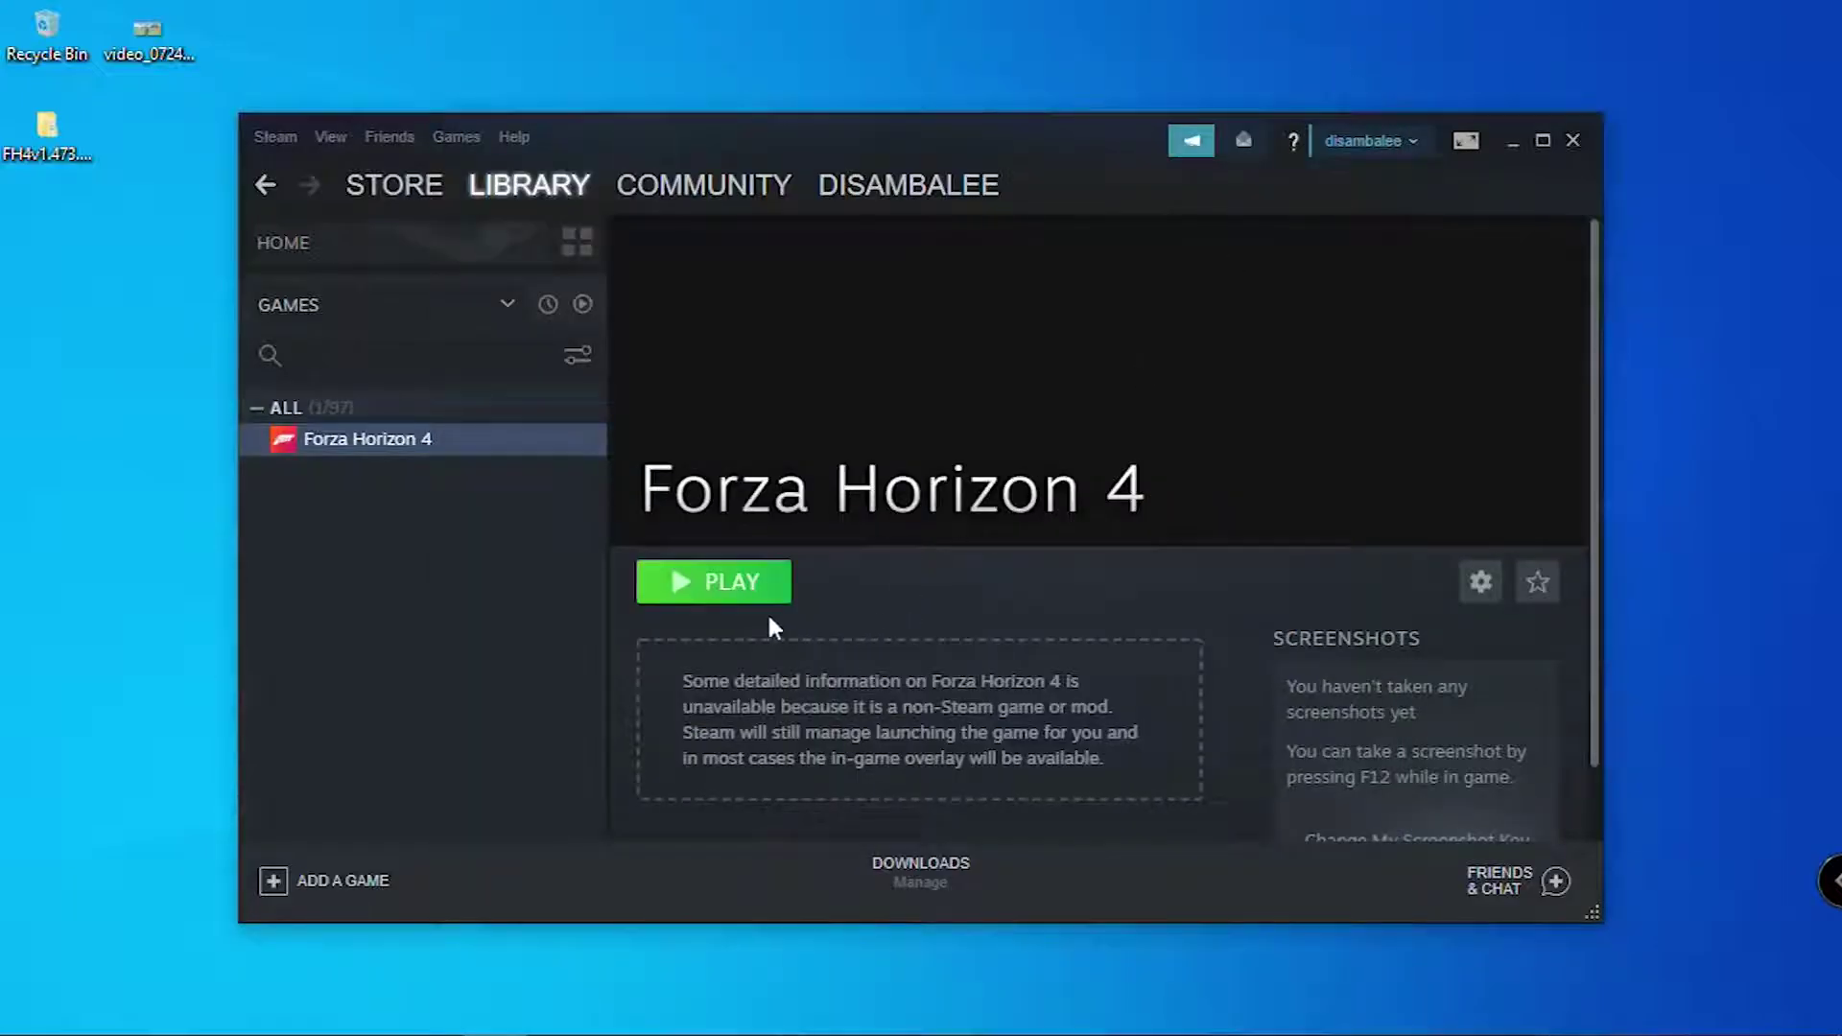
left_click(745, 583)
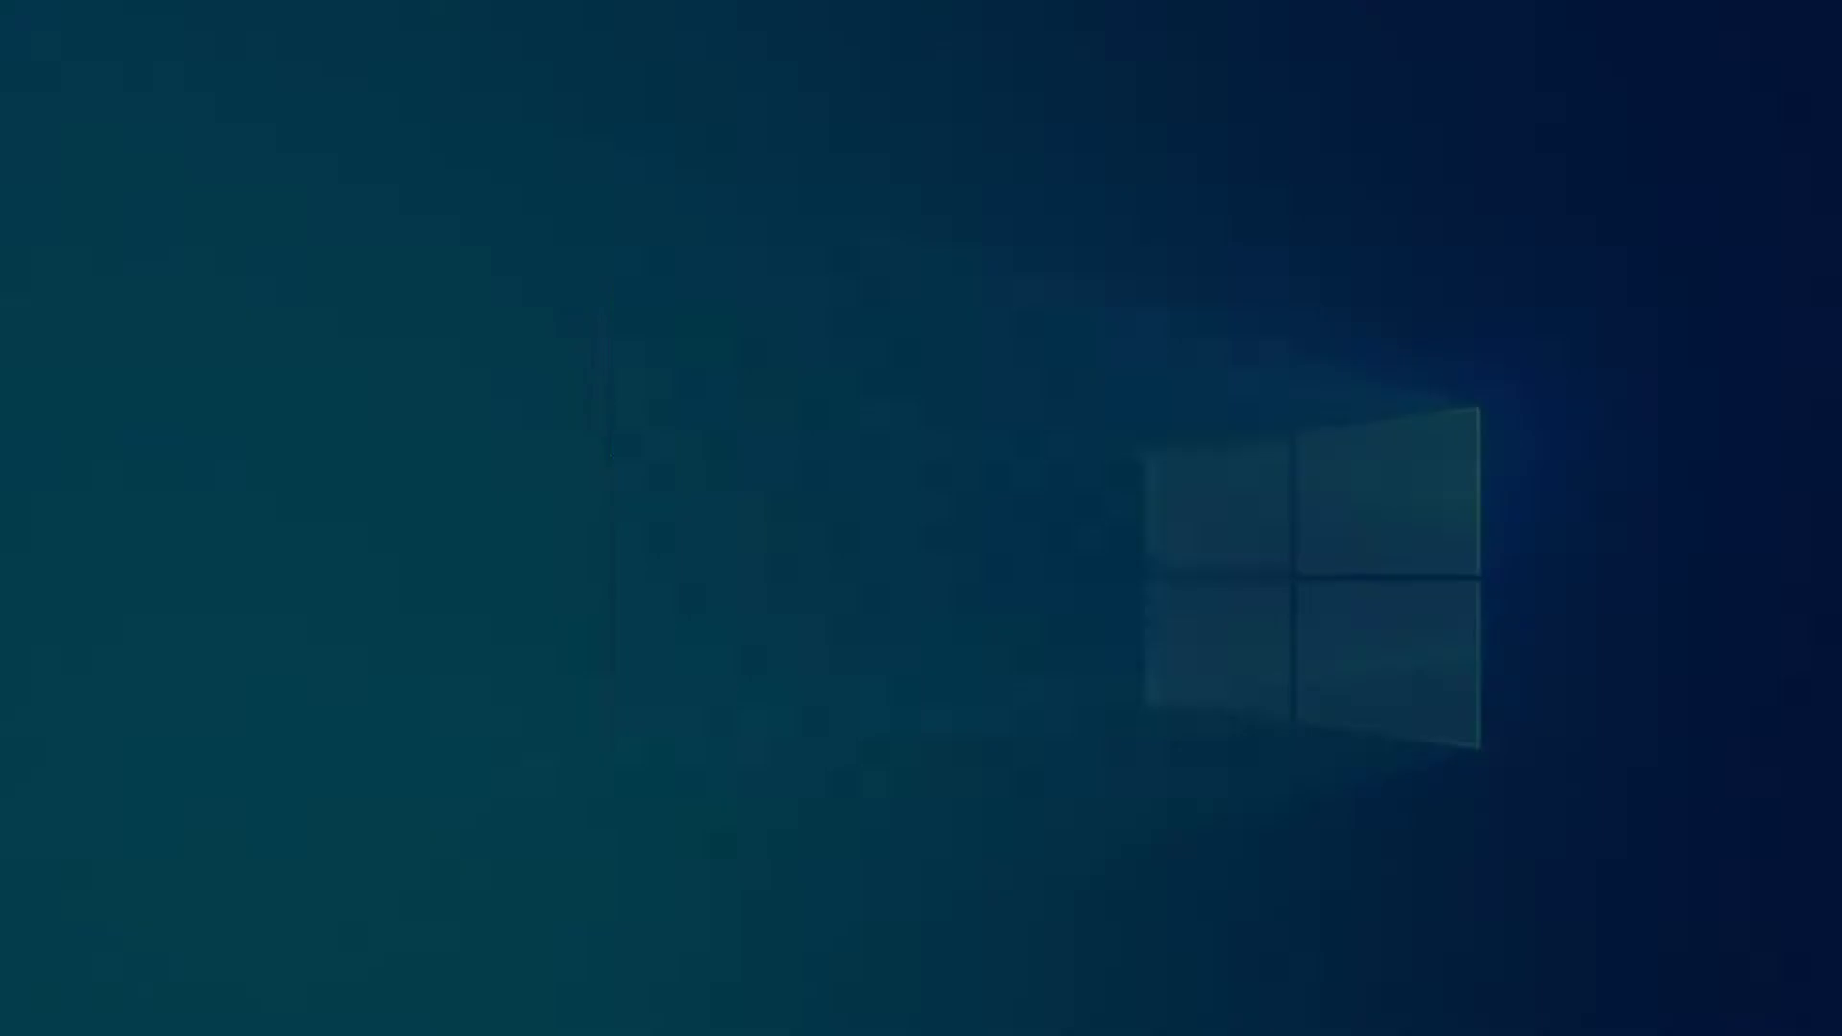
left_click(768, 689)
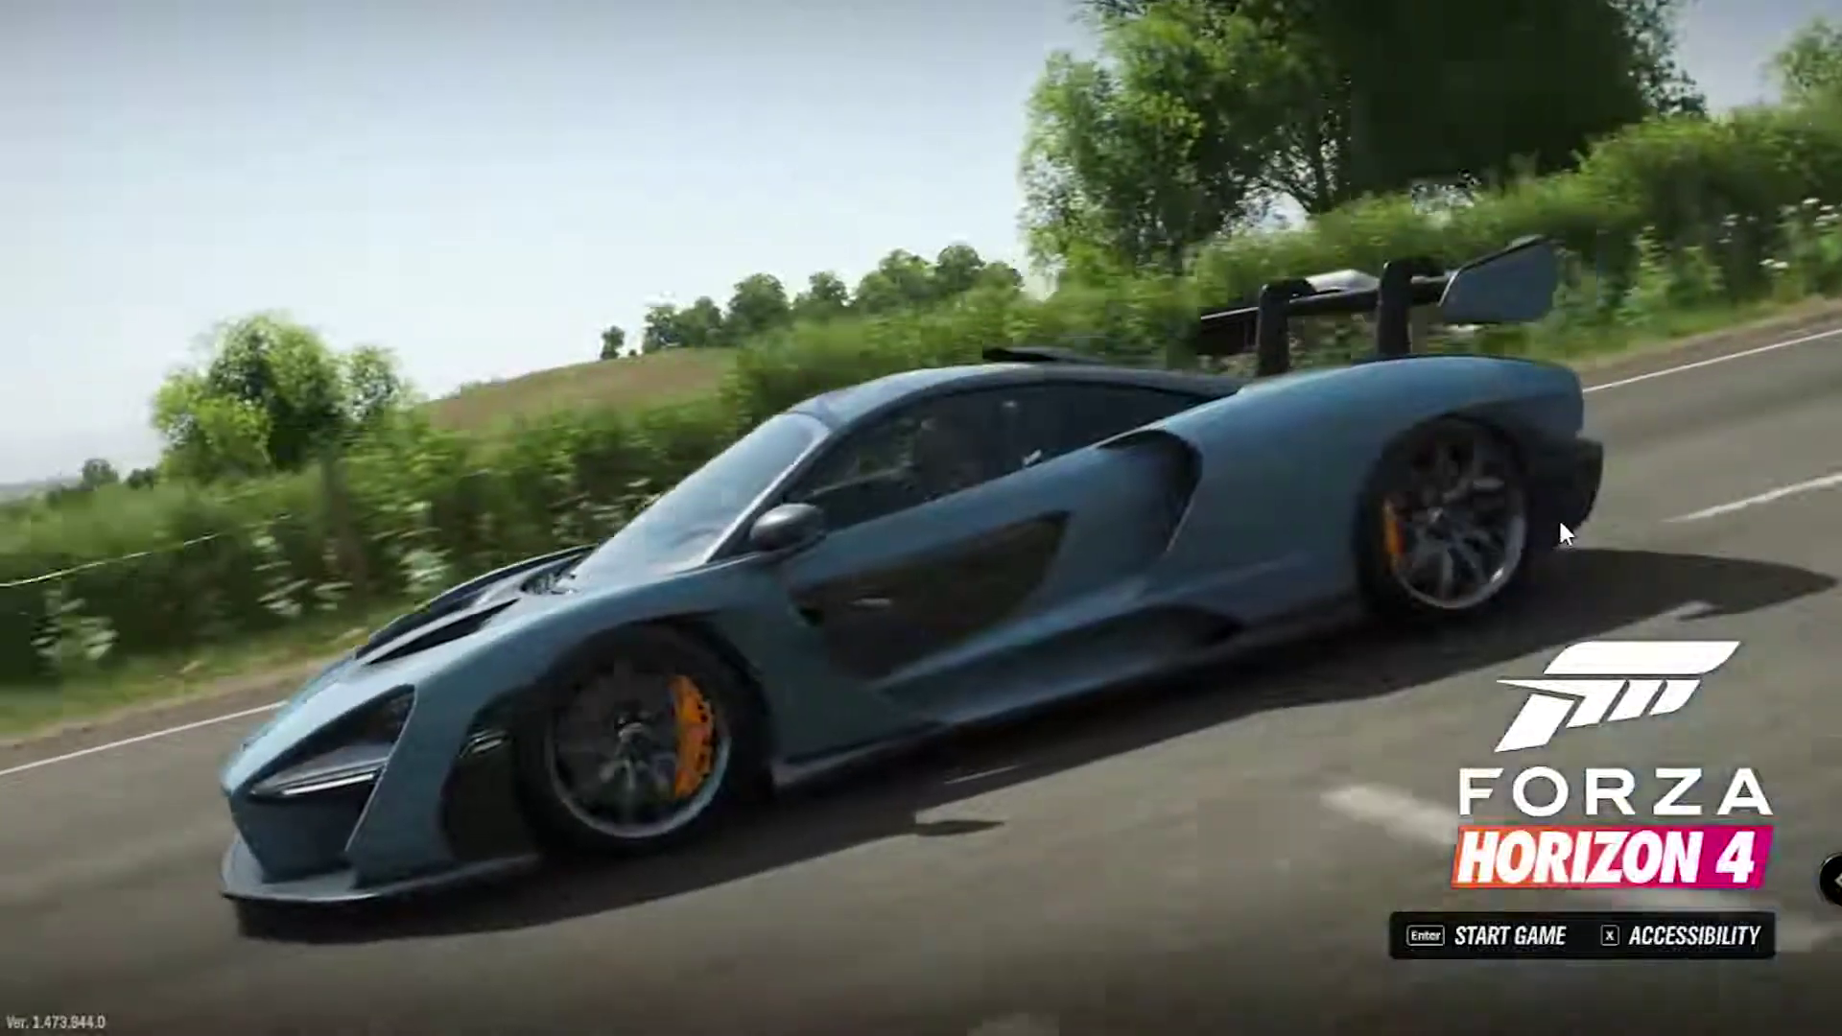
- Start the game from the title screen and open the Festival Playlist
key("Return")
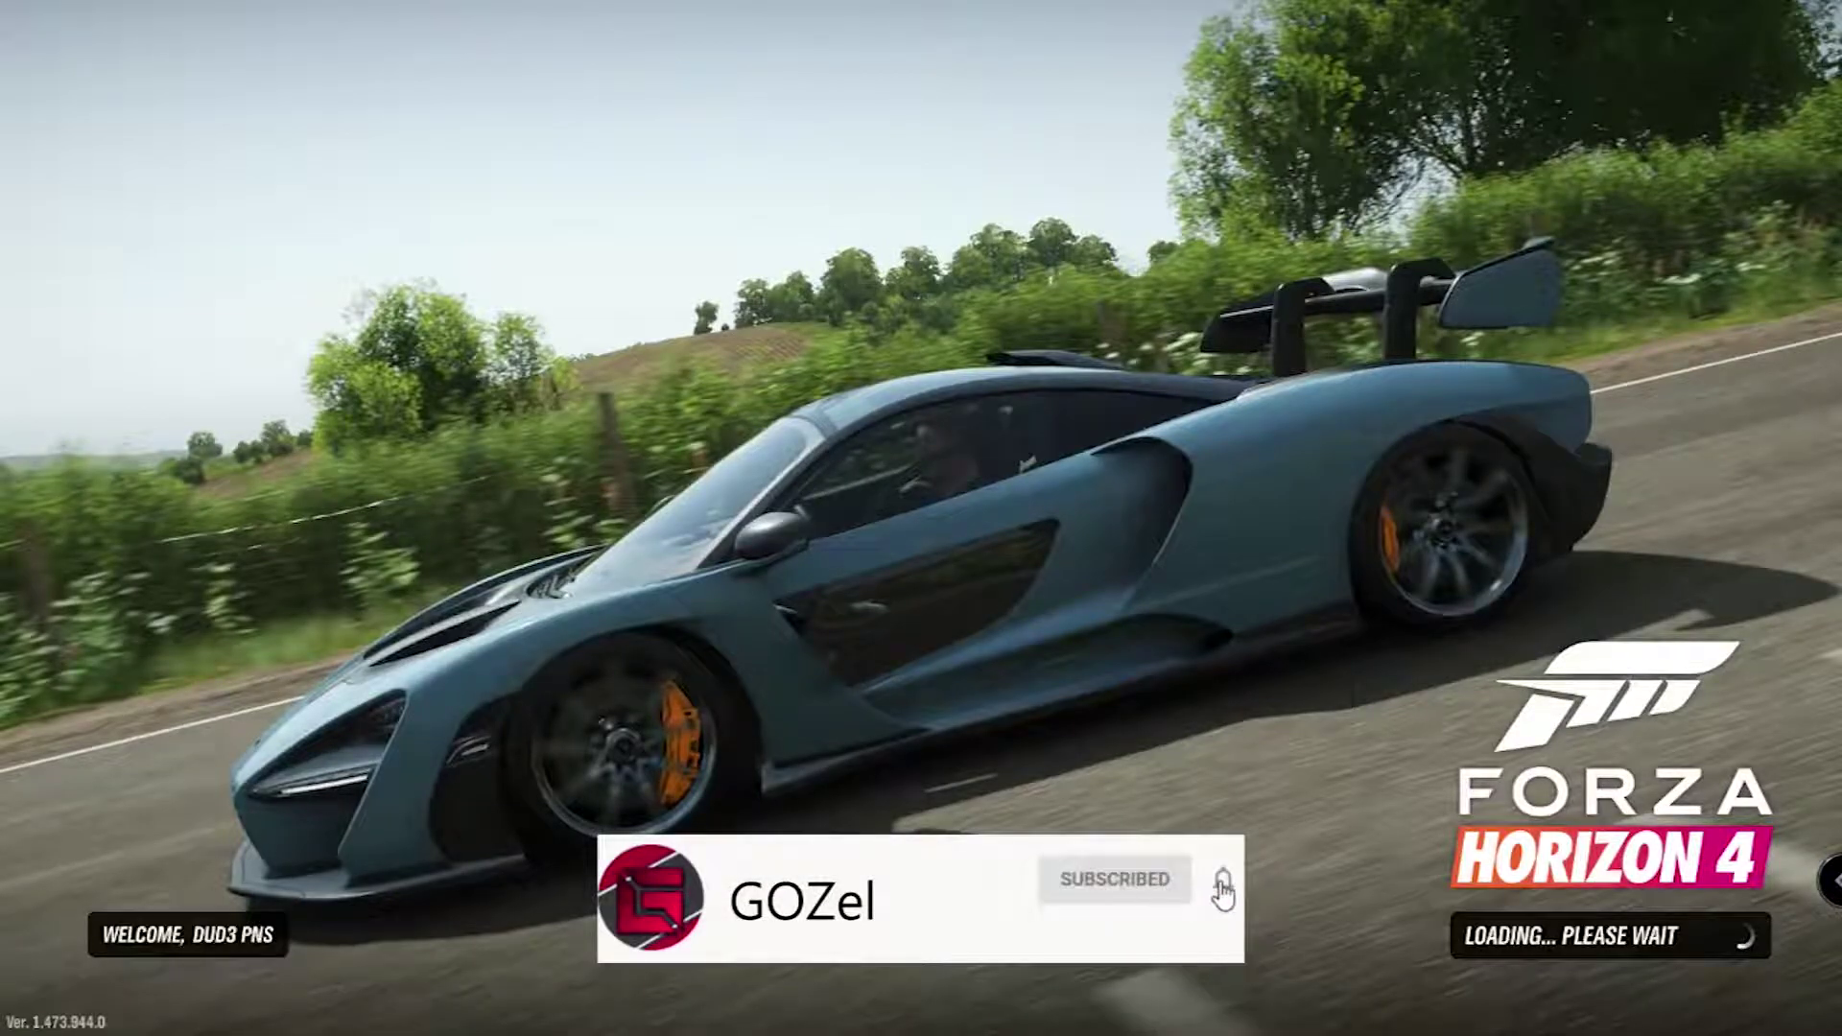
key("Escape")
key("Return")
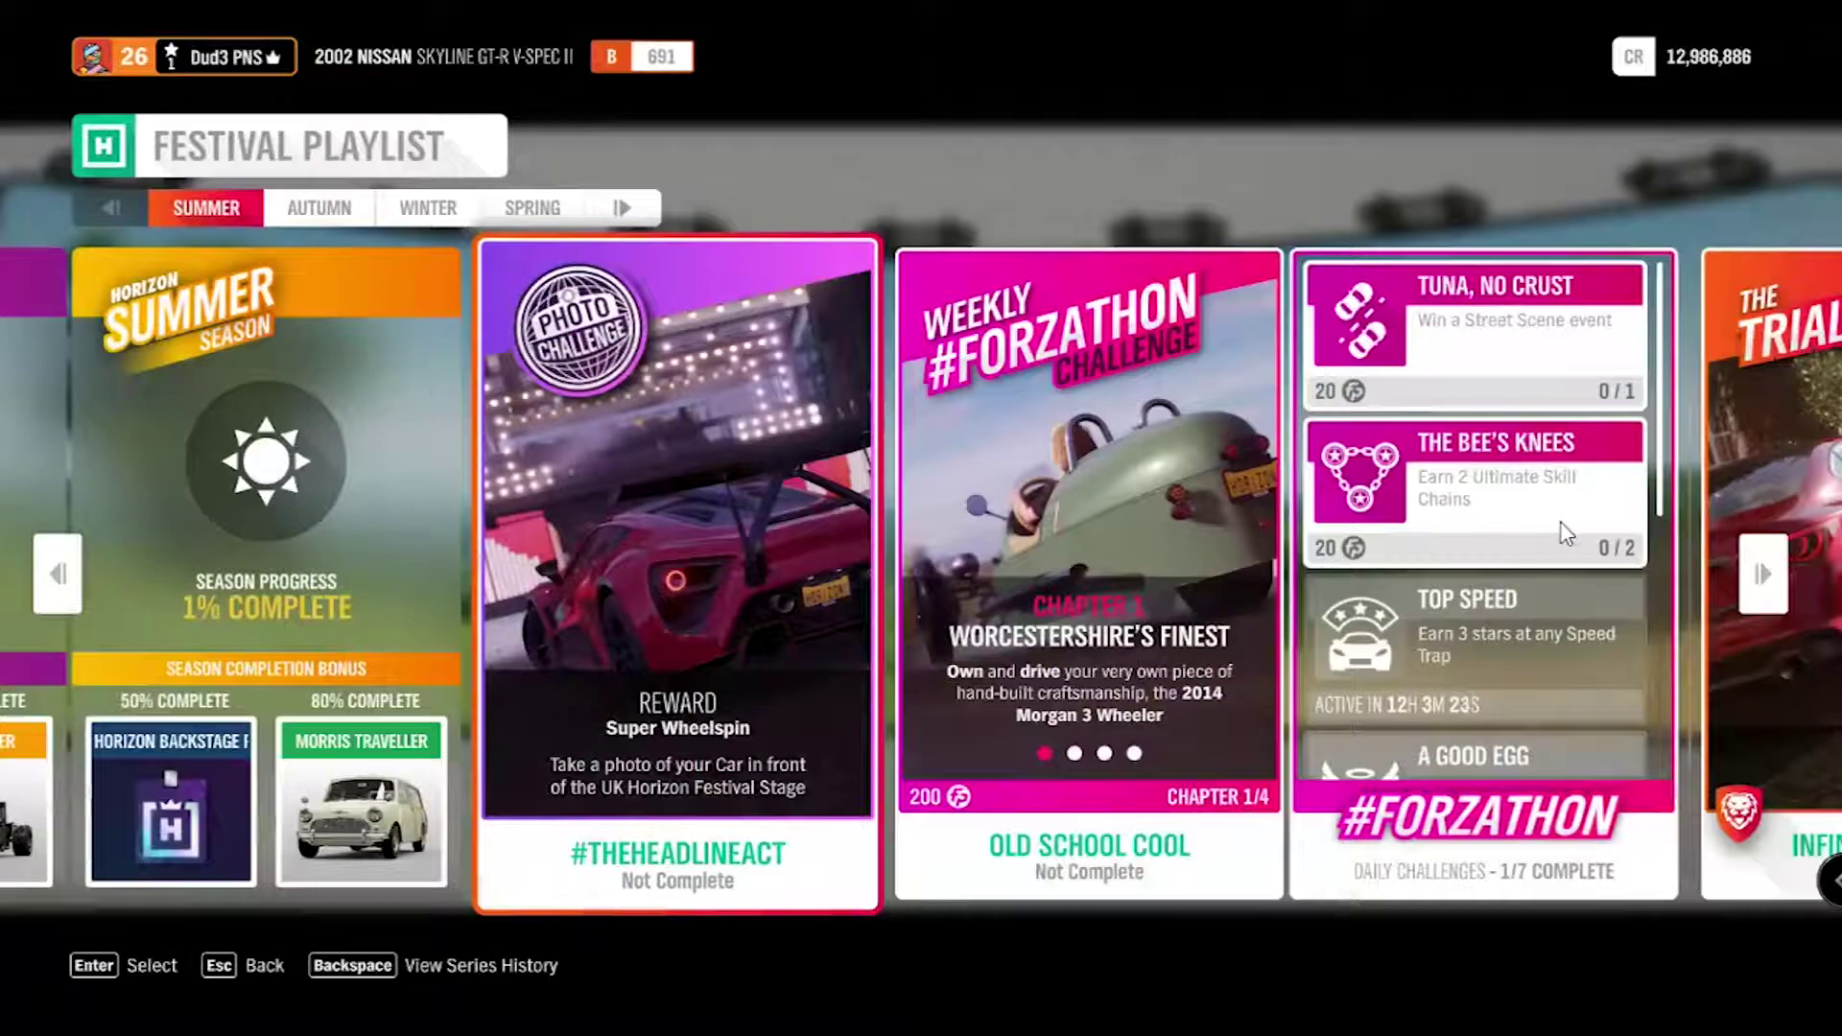
- Look through the Summer season's challenges and events in the Festival Playlist, then return to the photo challenge
key("Right")
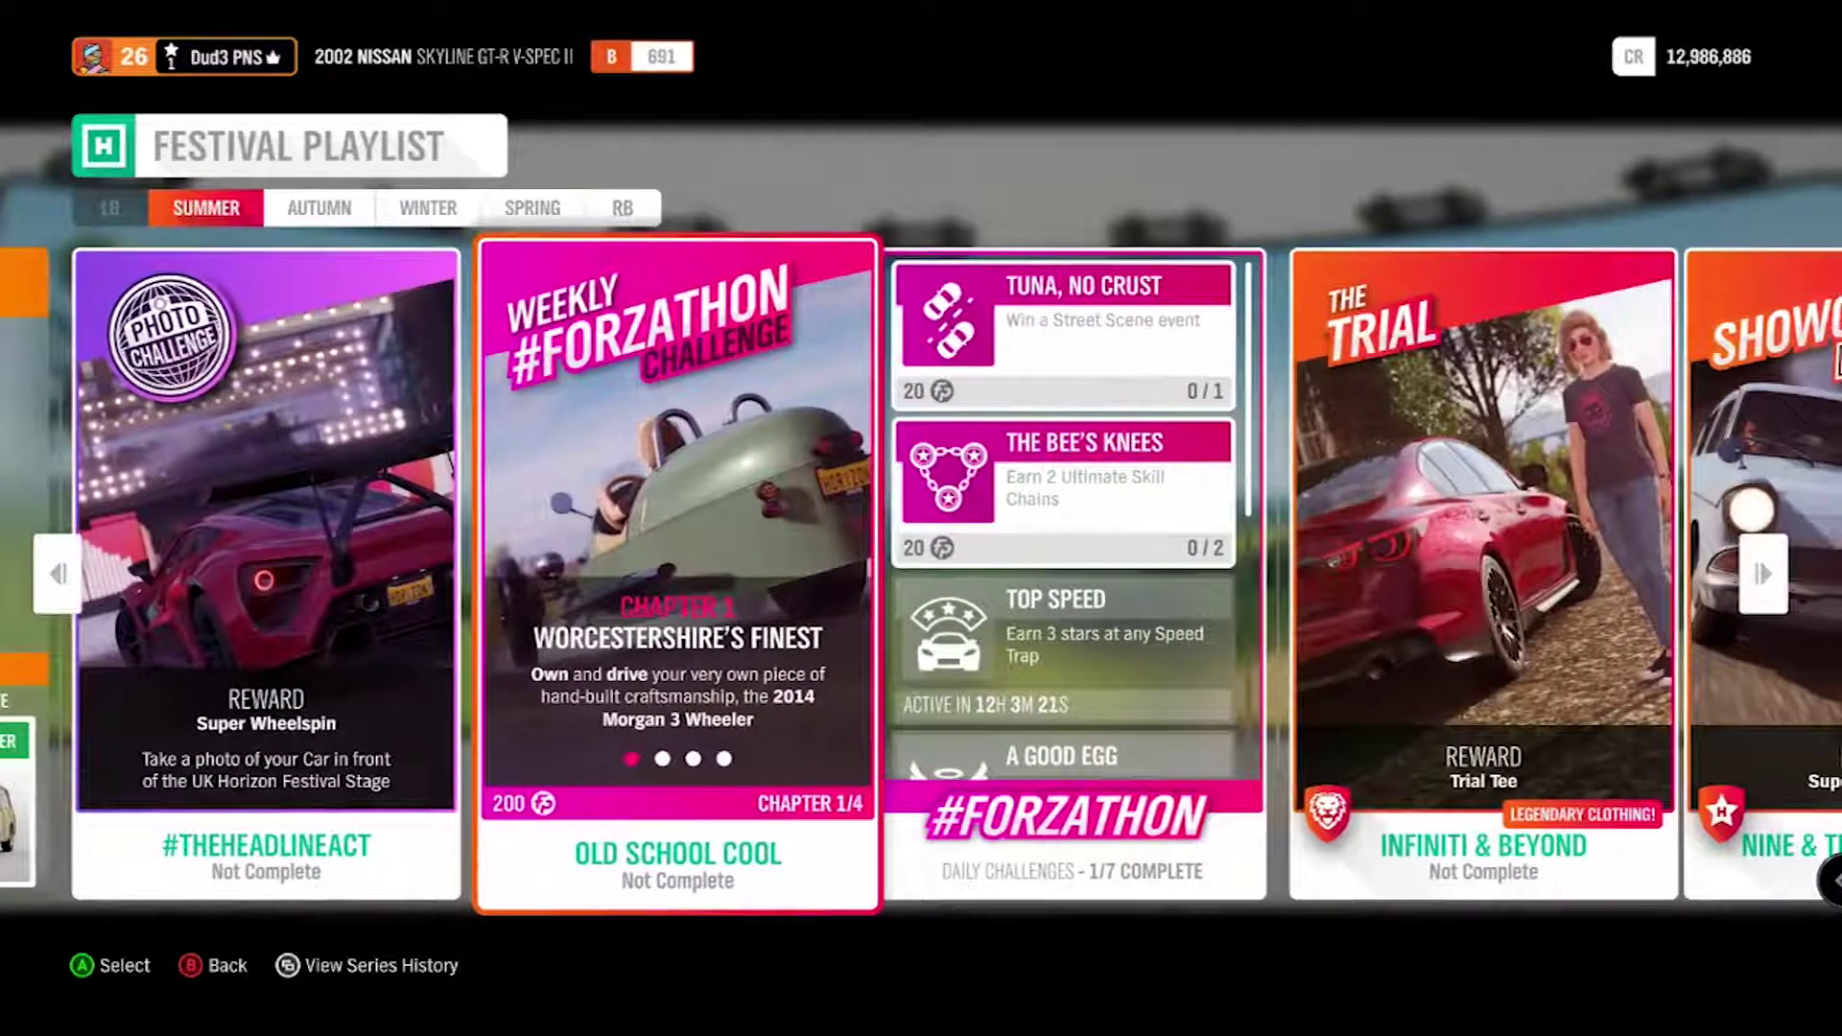
key("Left")
key("Right")
key("Right")
key("Right")
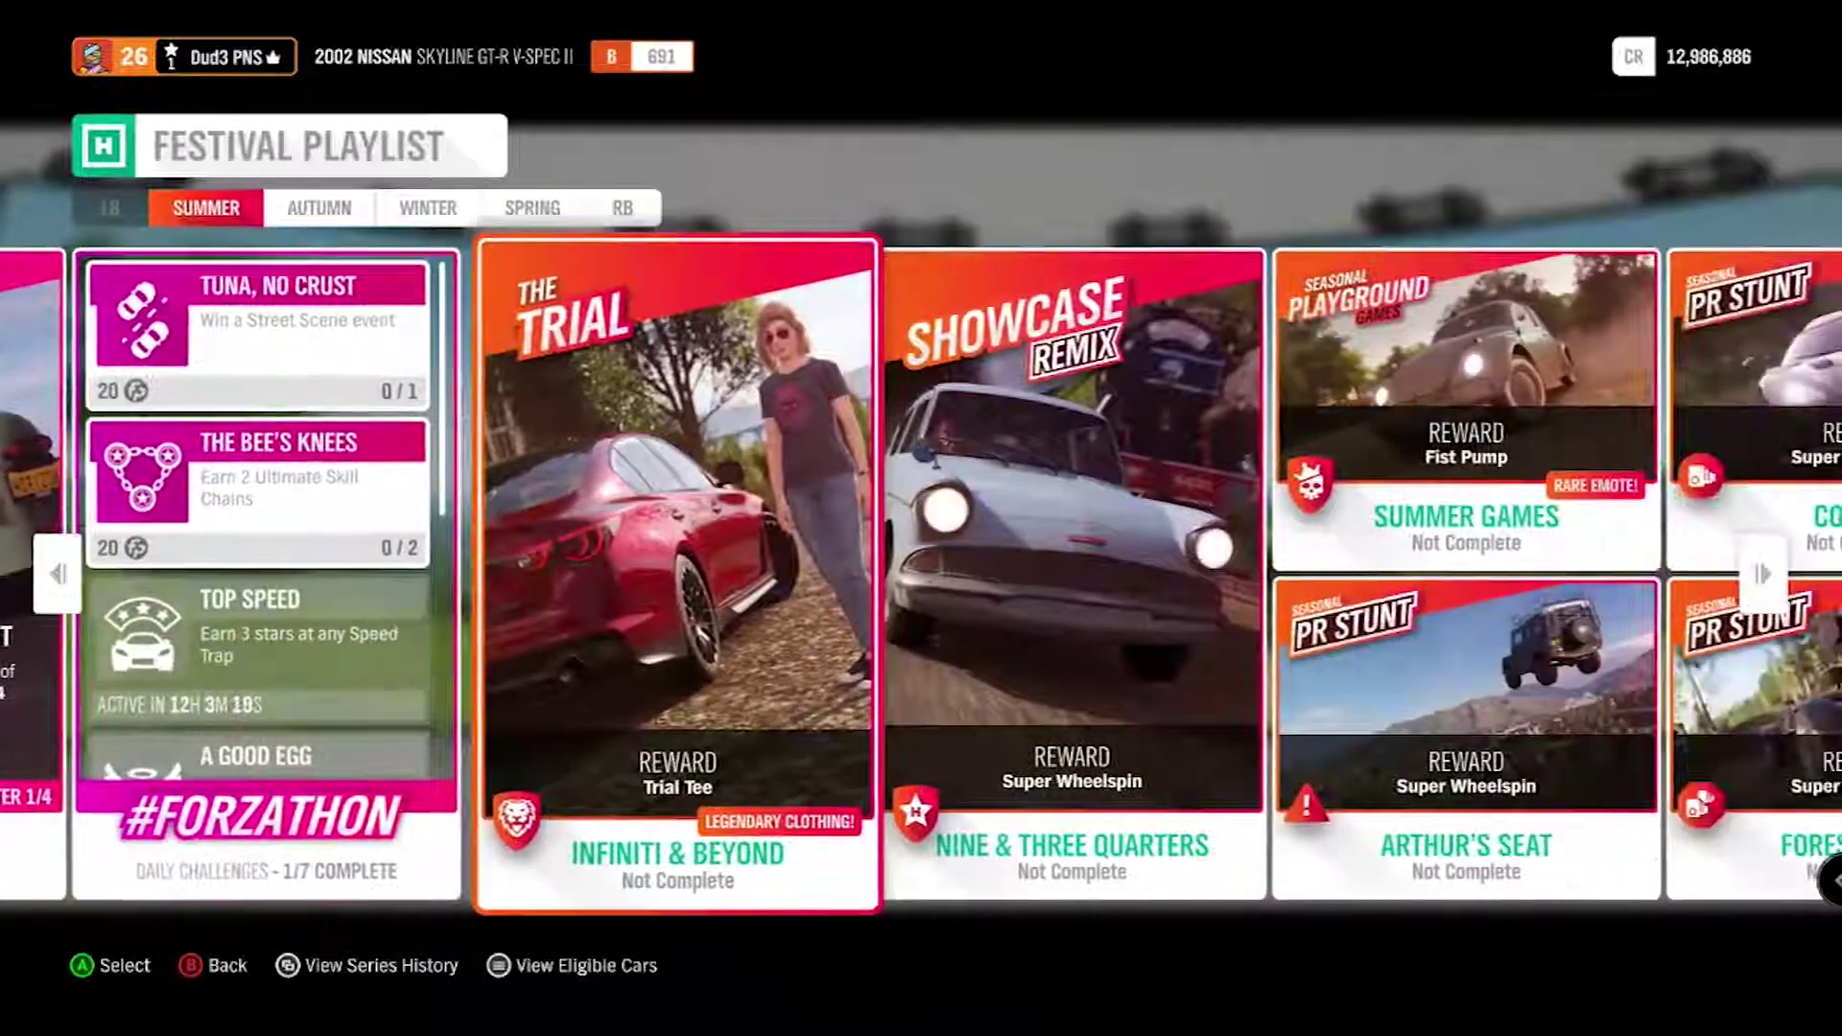
key("Right")
key("Right")
key("Right")
key("Right")
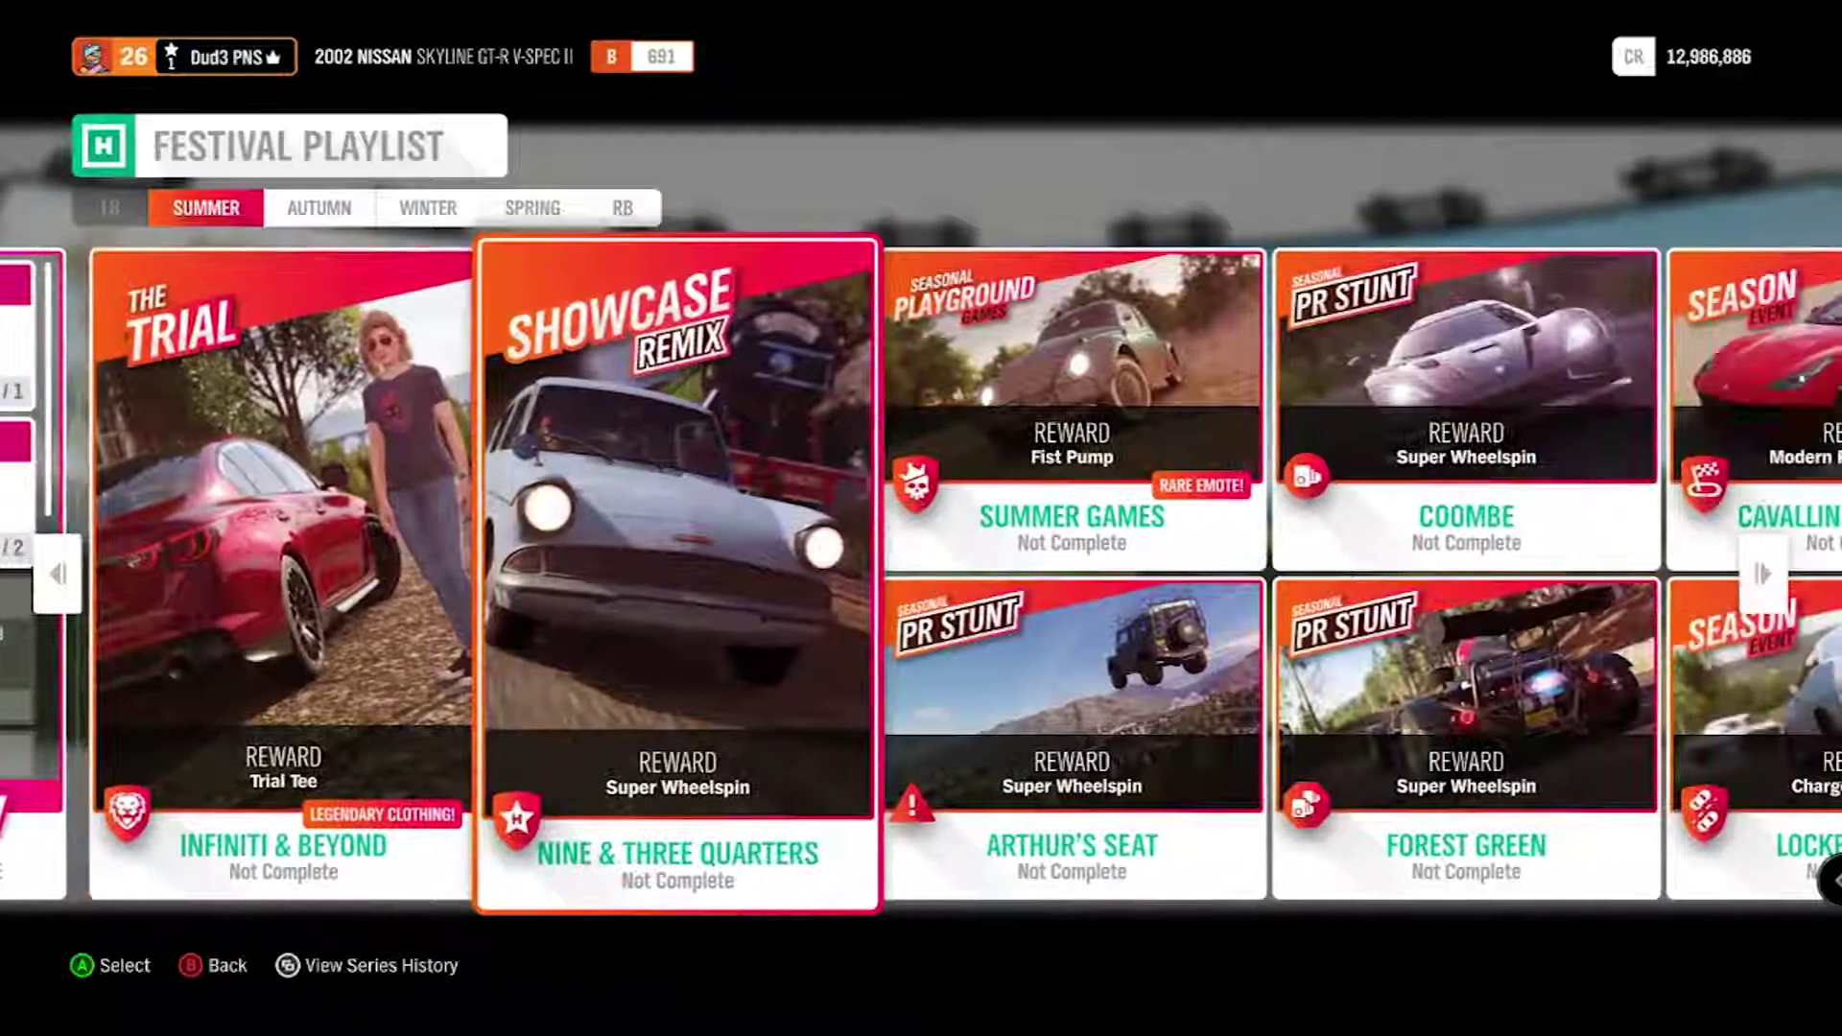
key("Right")
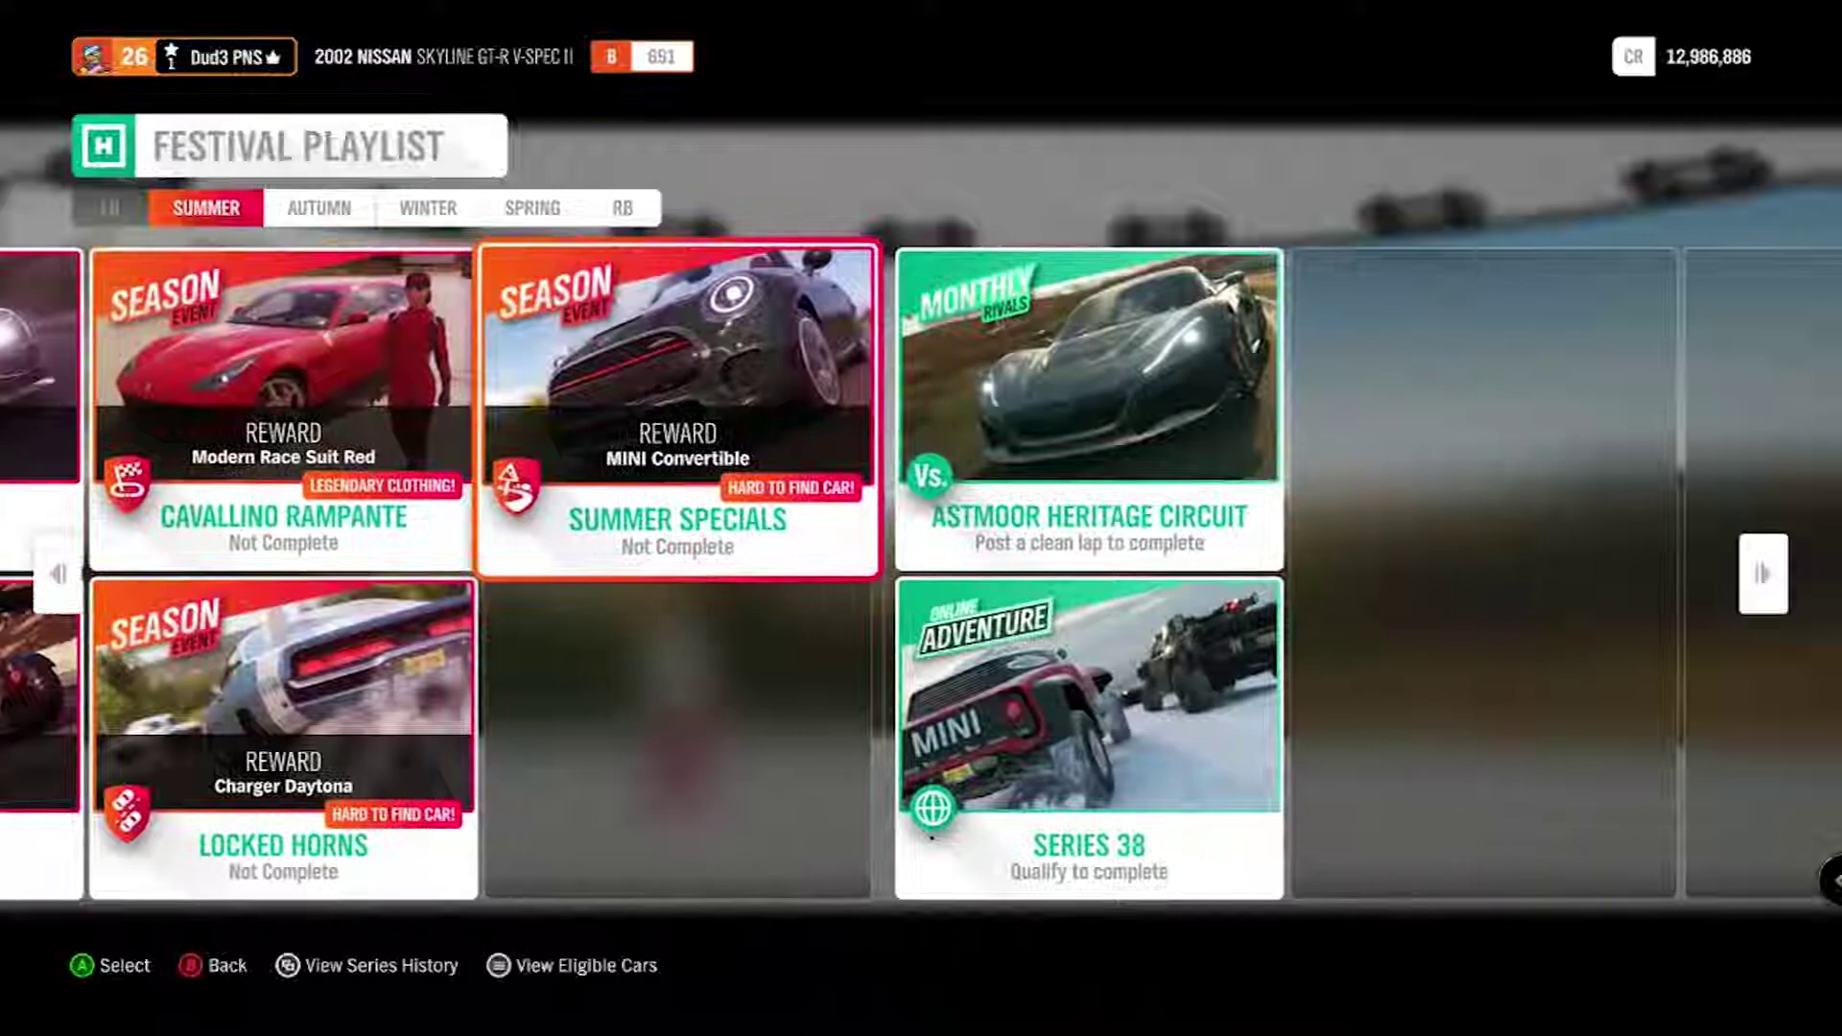
key("Left")
key("Left")
key("Left")
key("Left")
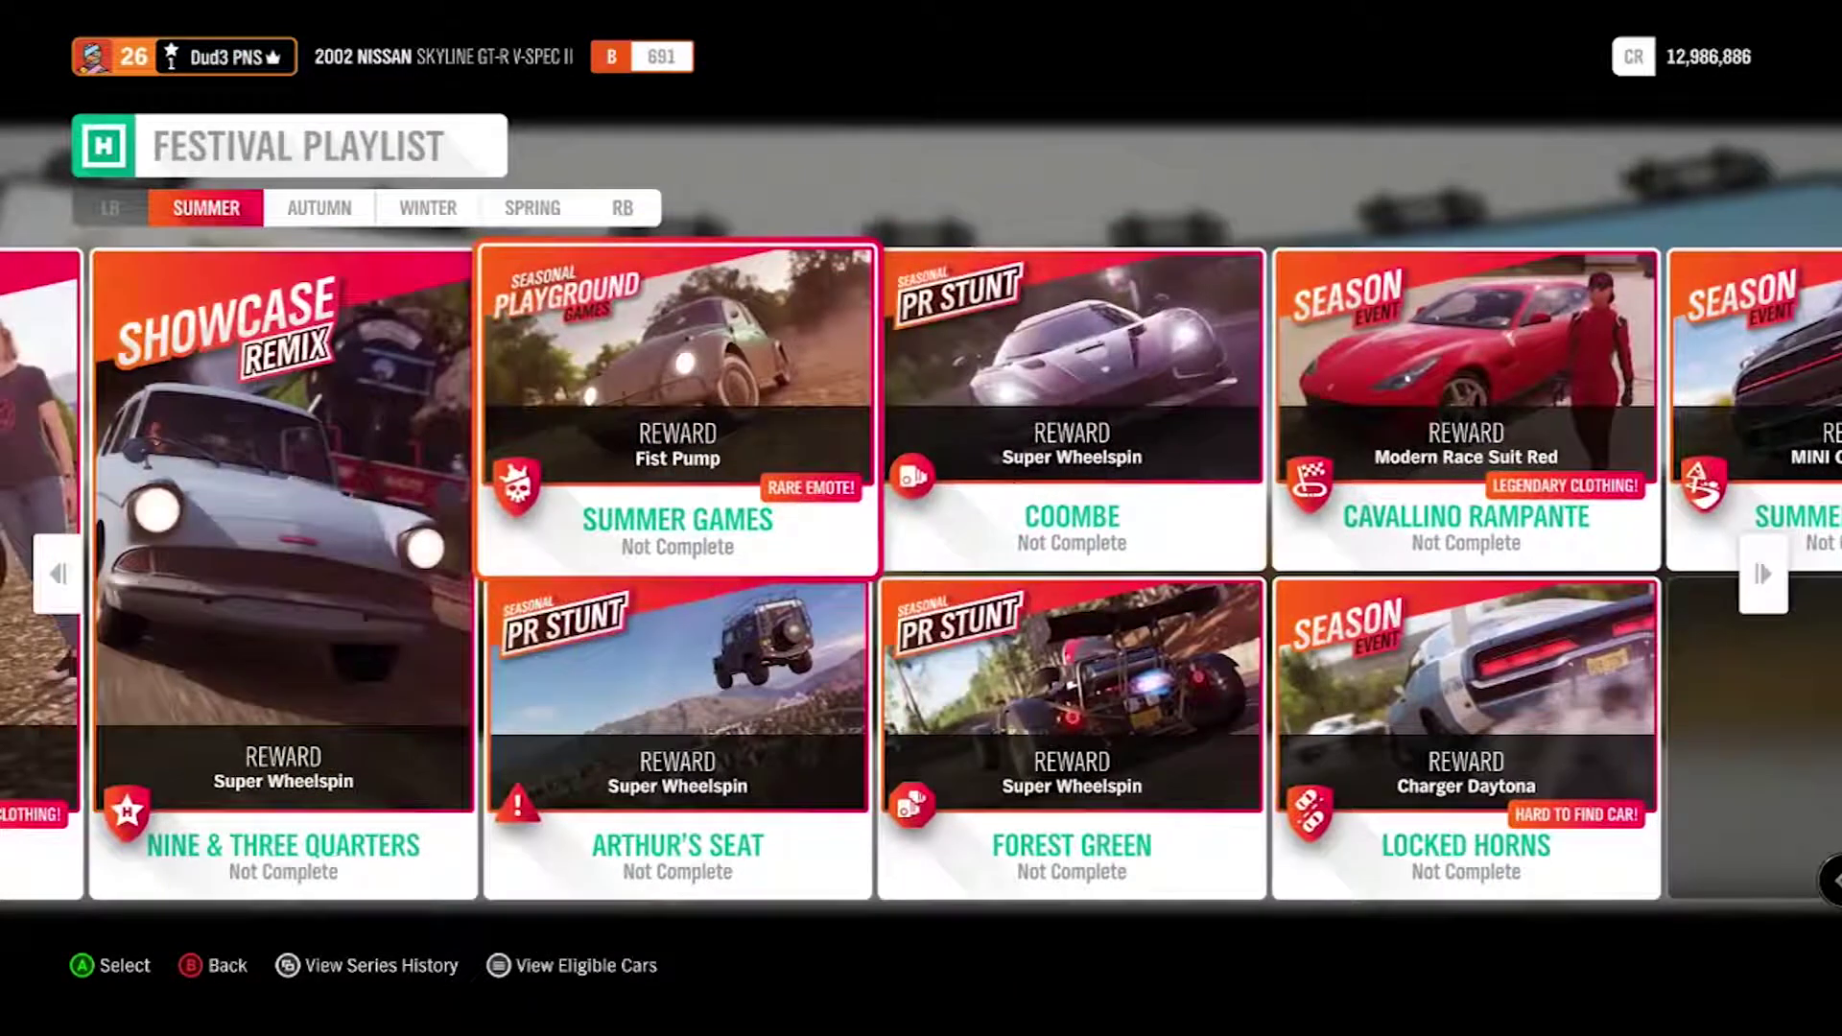
key("Left")
key("Left")
key("Left")
key("Left")
key("Left")
key("Left")
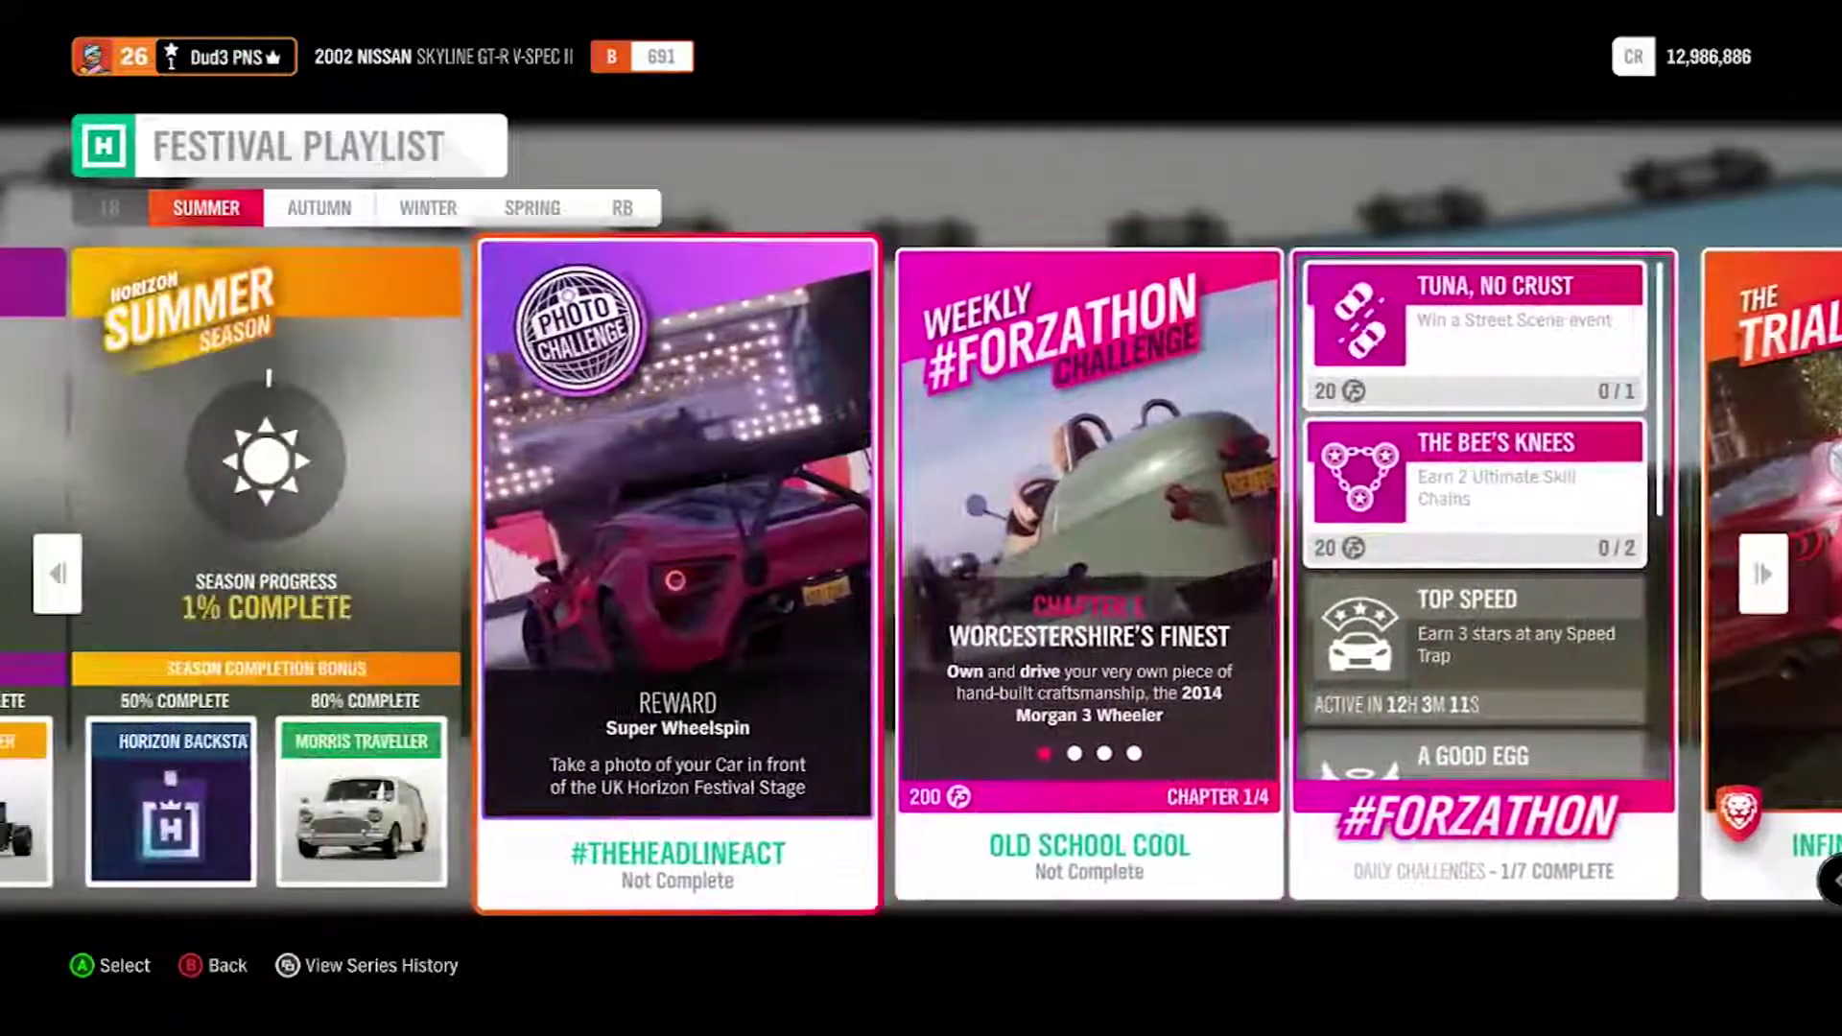